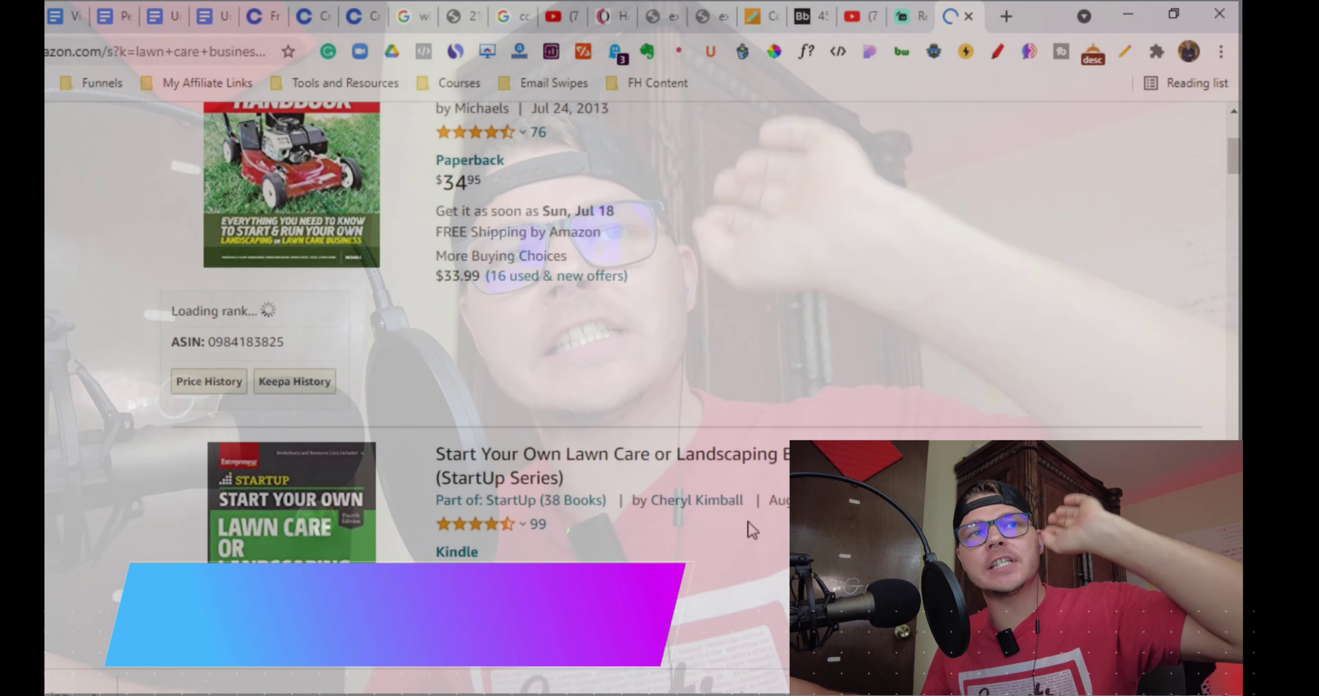
- Scroll through The Professional Landscaper's Handbook Amazon page to review its reviews, price and details
scroll(749, 521, "down", 4)
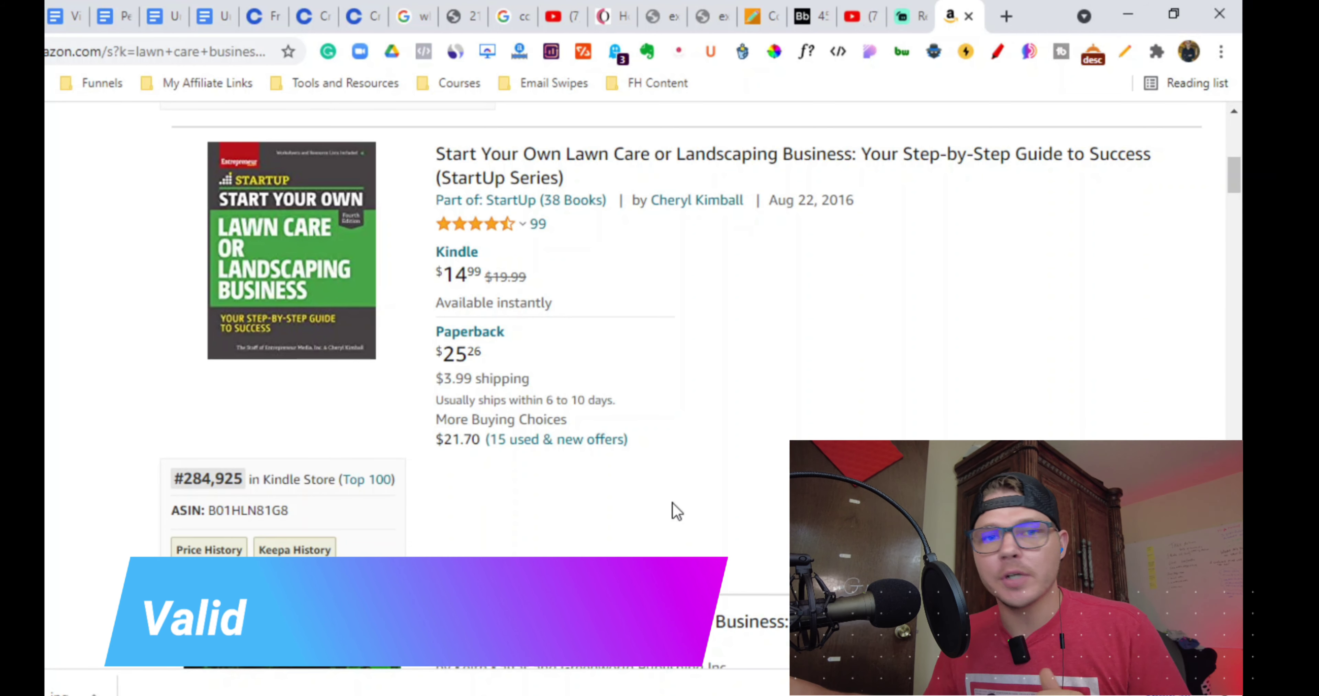
scroll(632, 509, "down", 8)
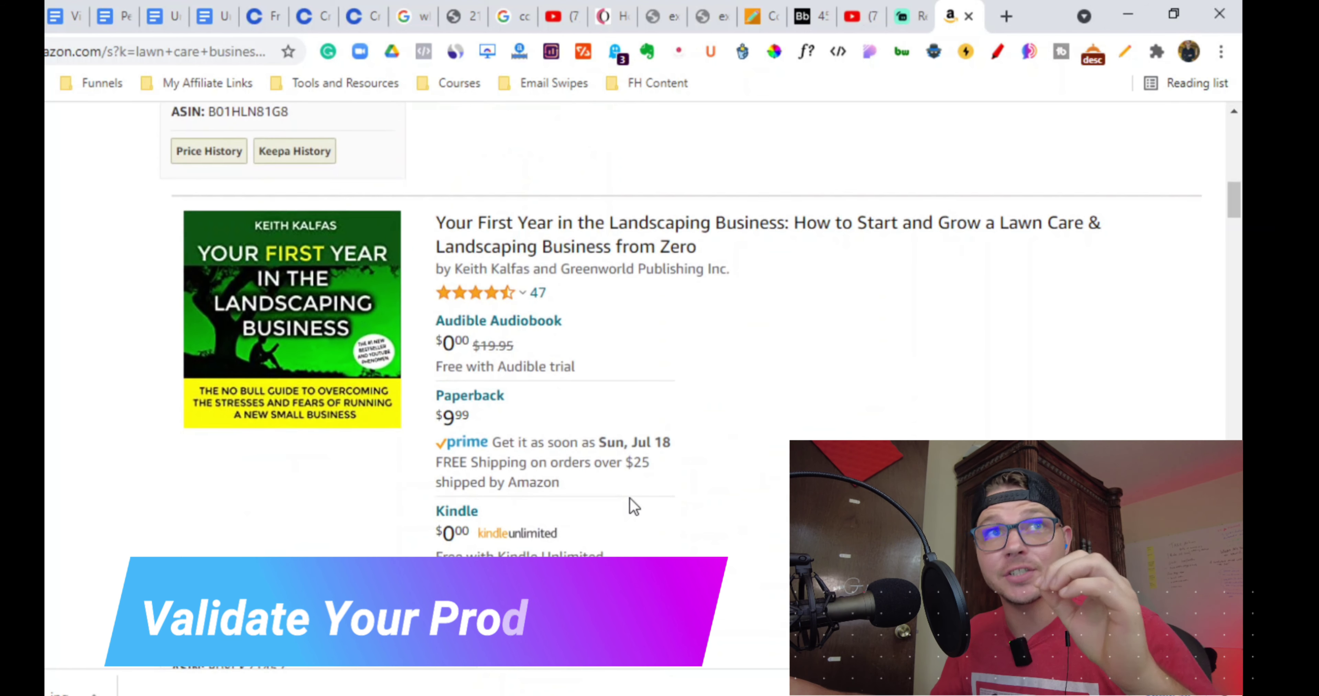
scroll(630, 512, "down", 6)
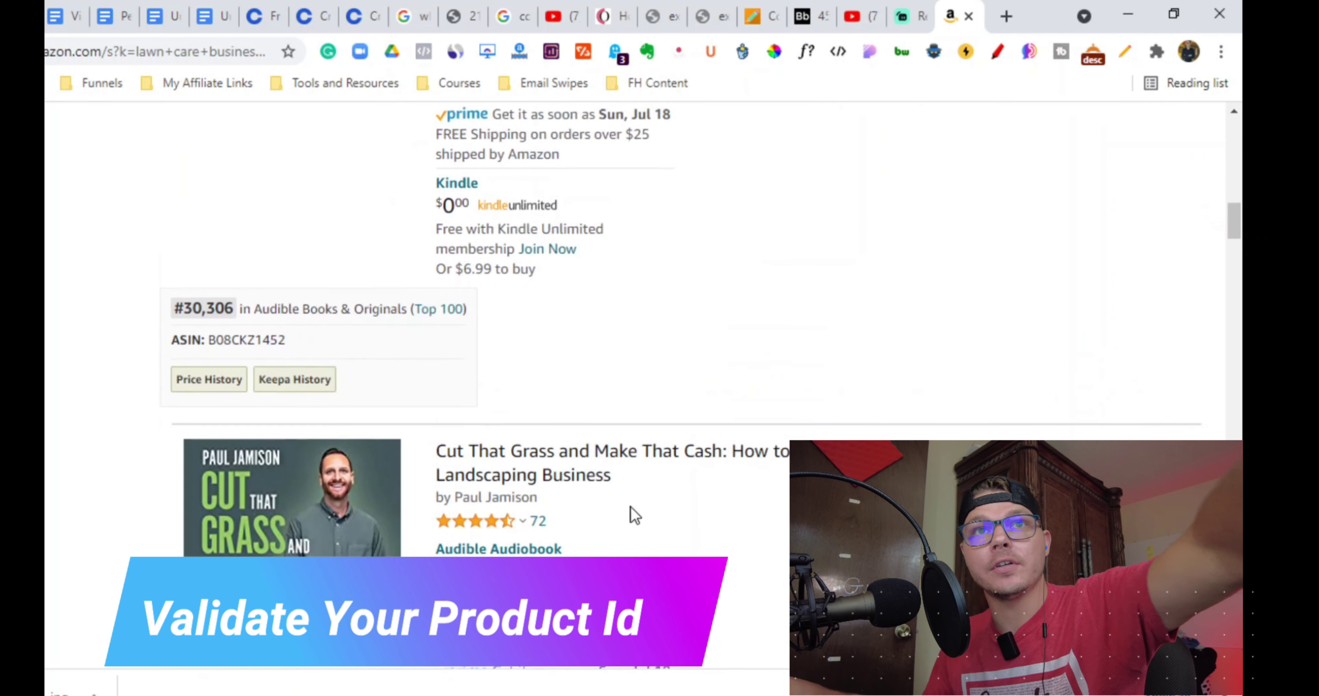
scroll(633, 515, "up", 8)
scroll(559, 450, "up", 10)
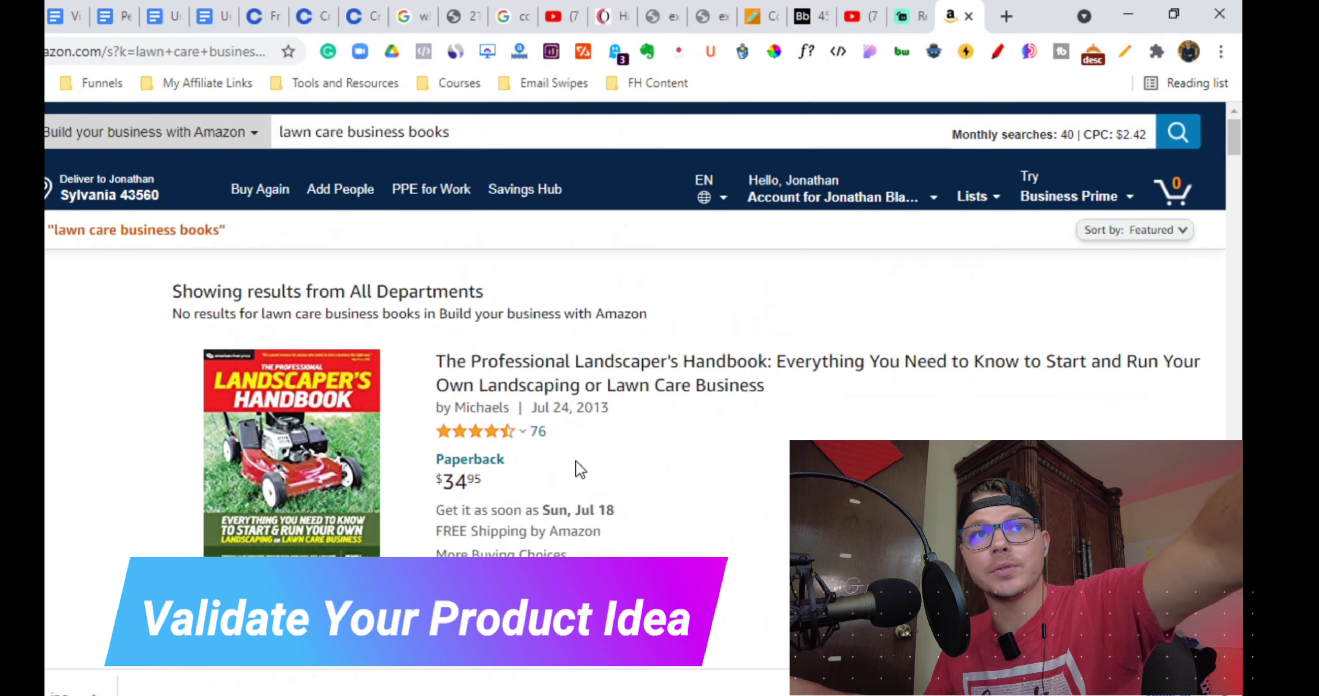
scroll(577, 463, "down", 12)
scroll(577, 468, "down", 6)
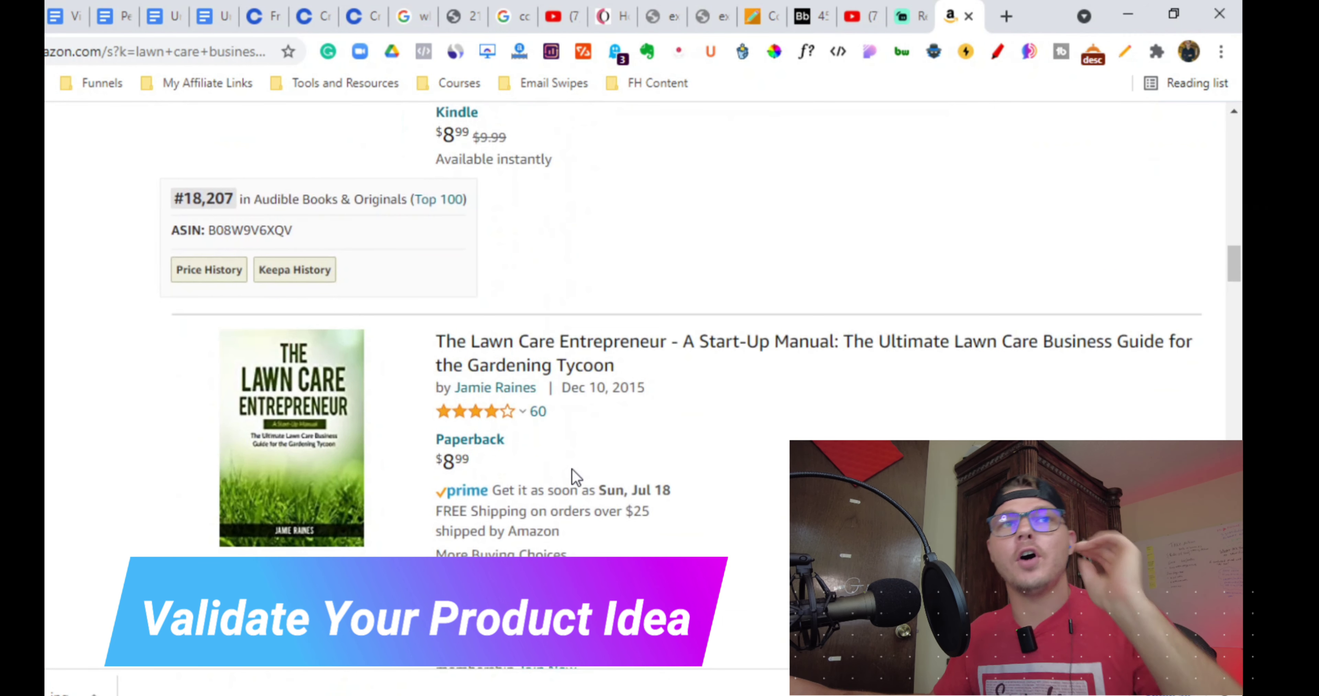
scroll(577, 476, "down", 6)
scroll(559, 472, "up", 6)
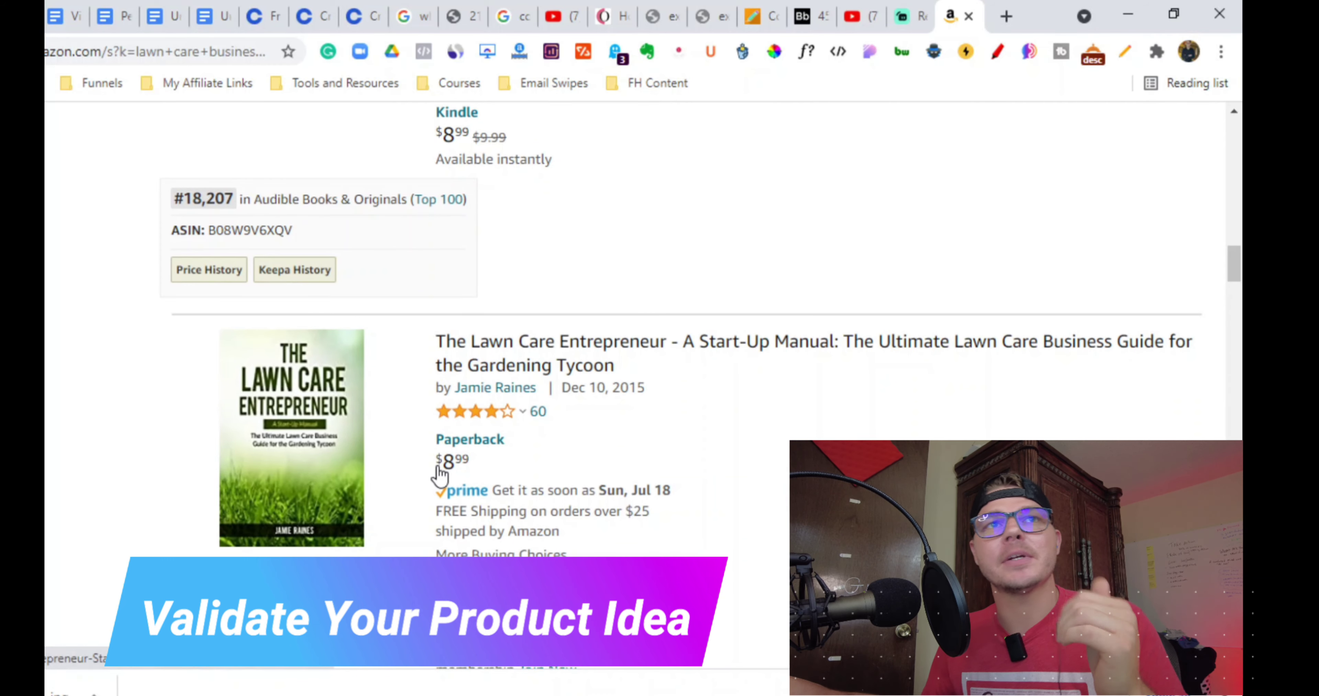
scroll(439, 475, "down", 6)
scroll(434, 489, "down", 6)
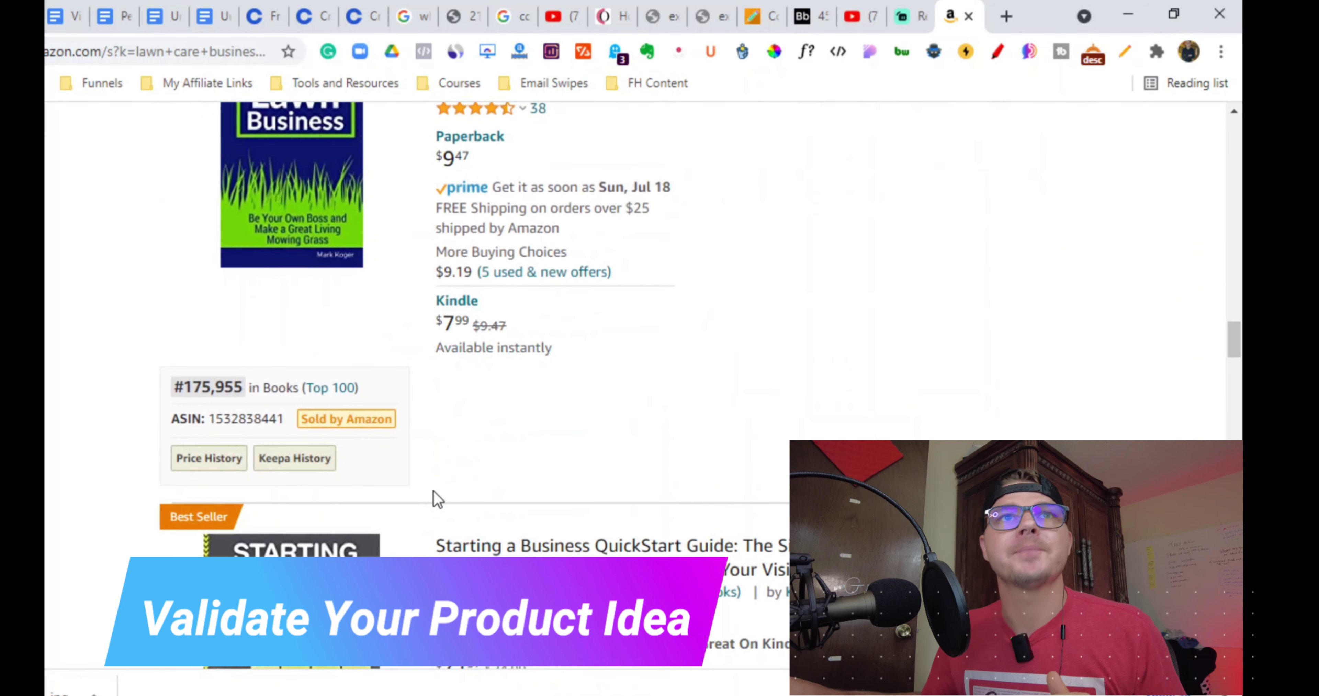
scroll(435, 481, "up", 15)
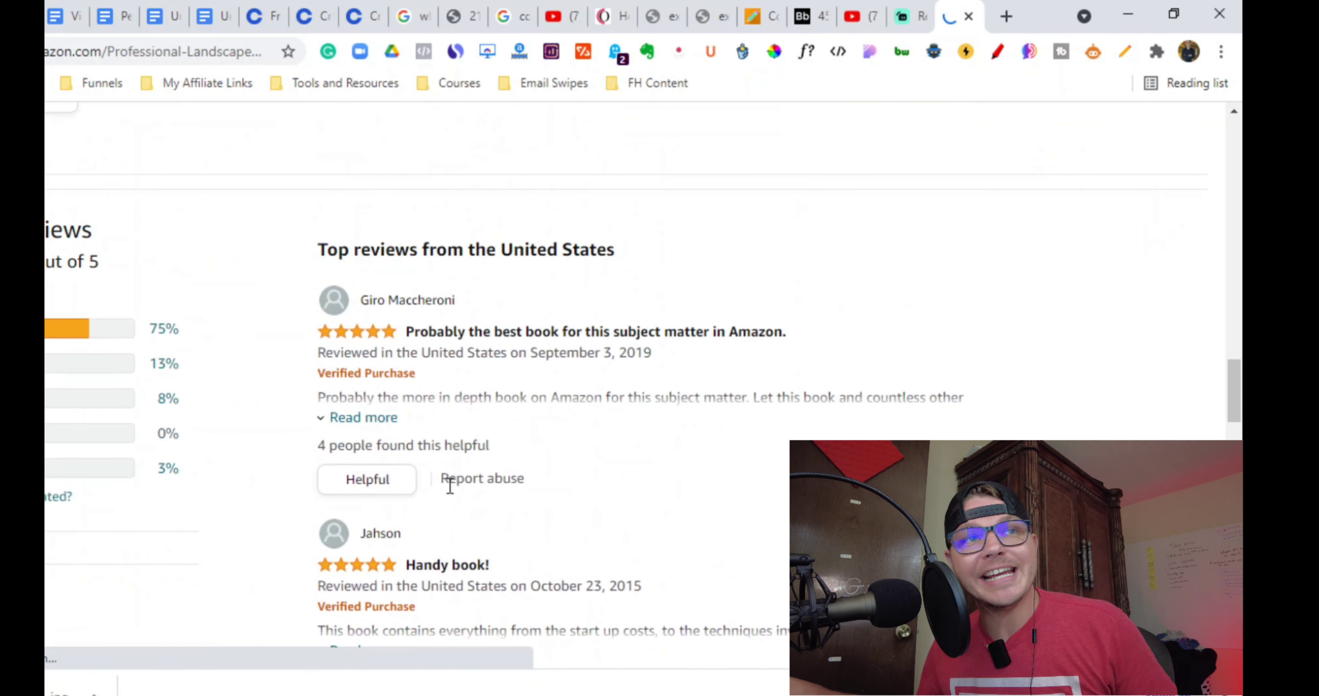
scroll(386, 427, "down", 5)
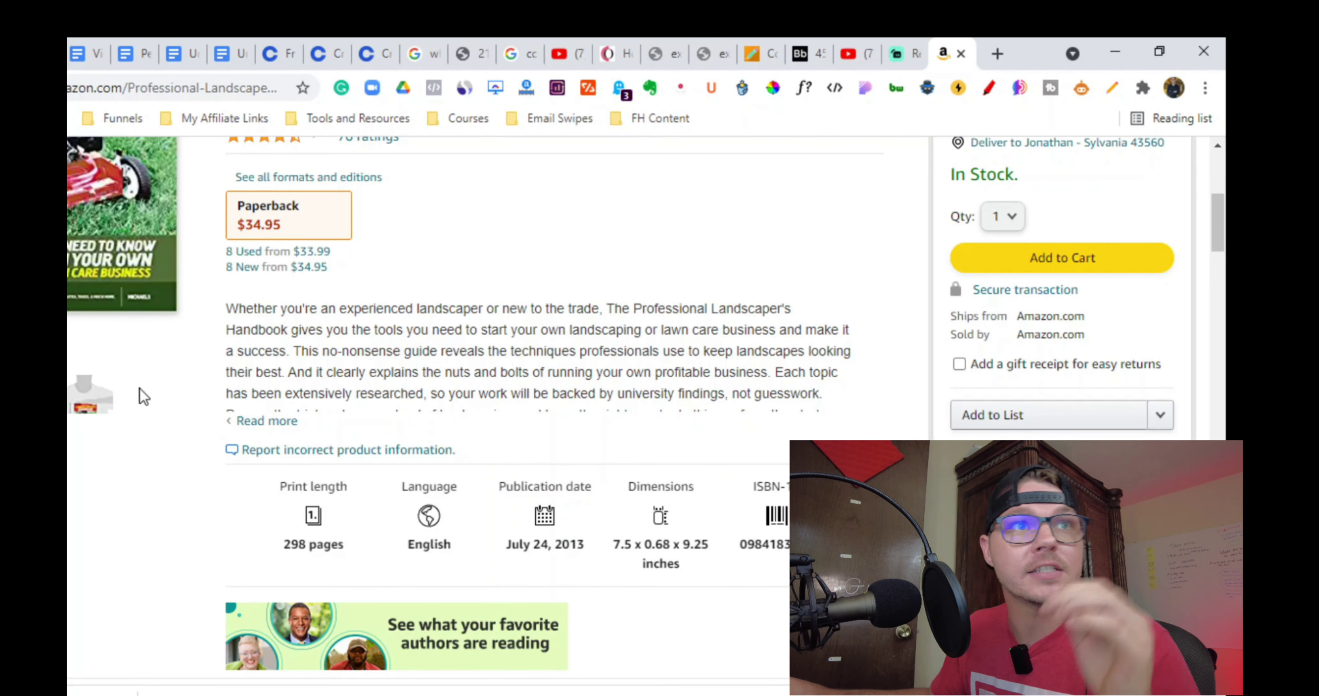
scroll(338, 470, "down", 7)
scroll(369, 461, "up", 7)
scroll(315, 471, "down", 12)
scroll(307, 466, "down", 7)
scroll(129, 474, "down", 2)
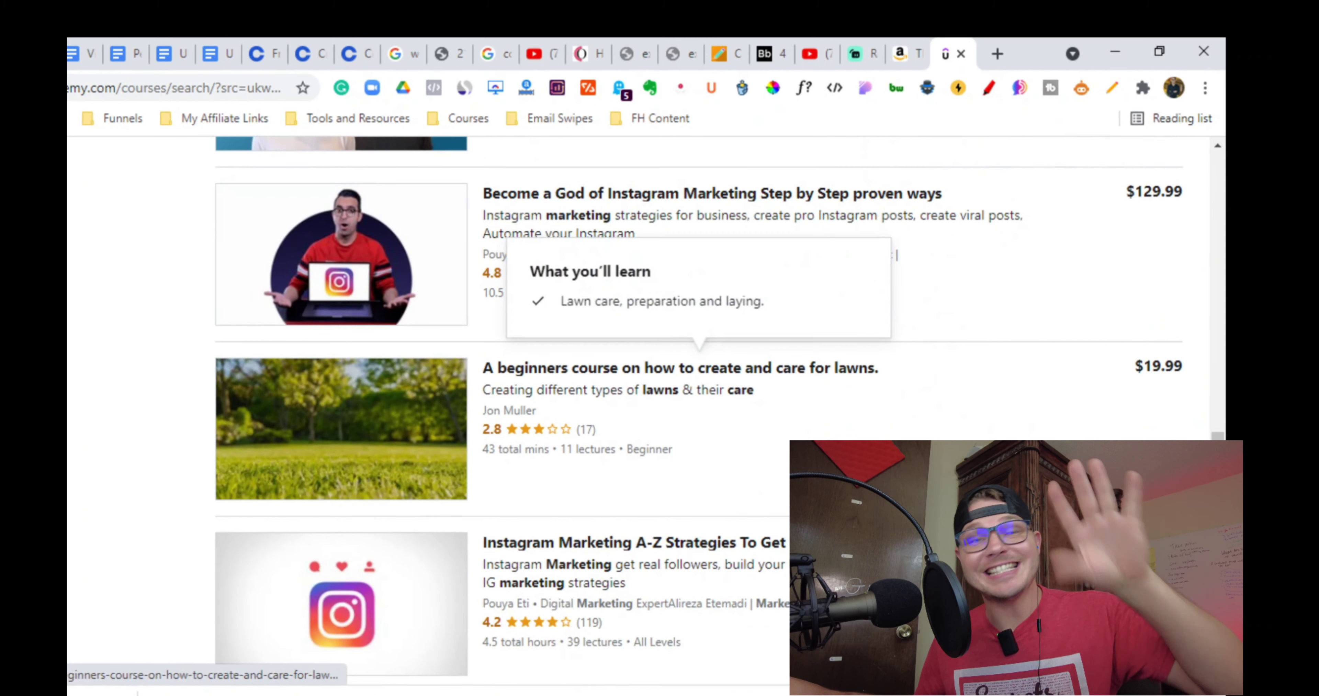
- Scroll through the earlier Udemy course search results
scroll(699, 410, "down", 12)
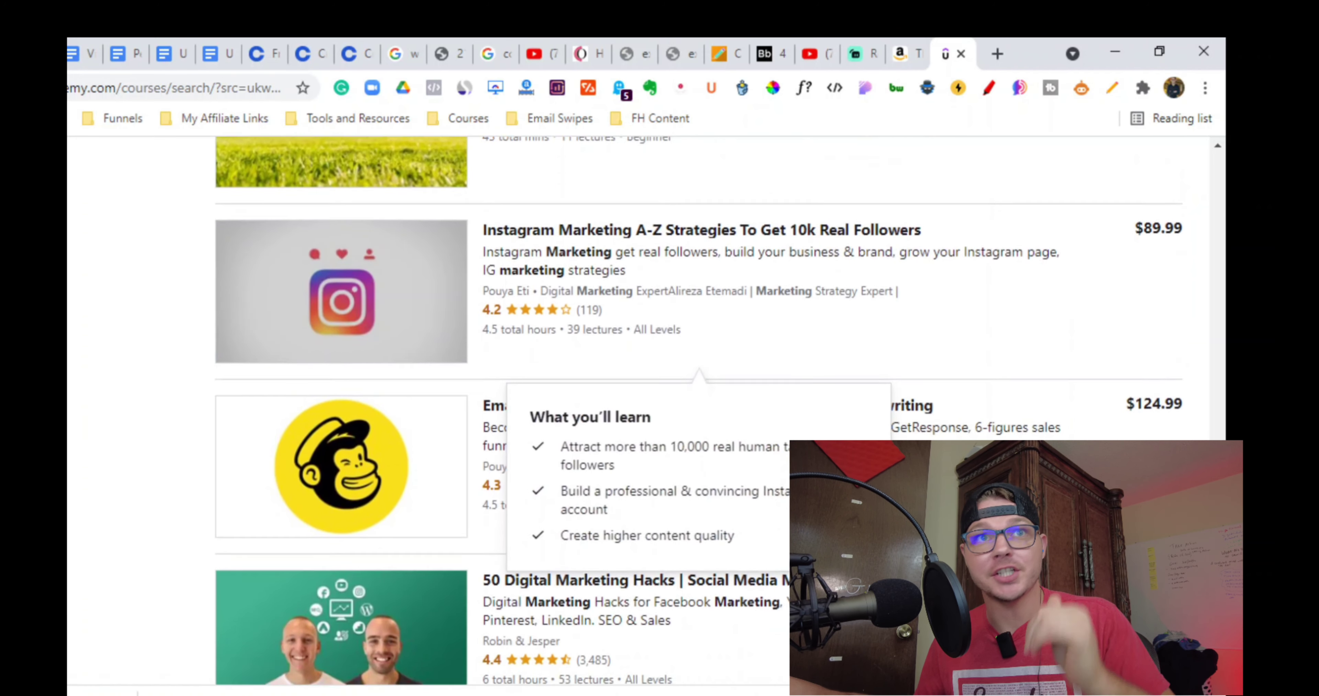
scroll(699, 369, "down", 8)
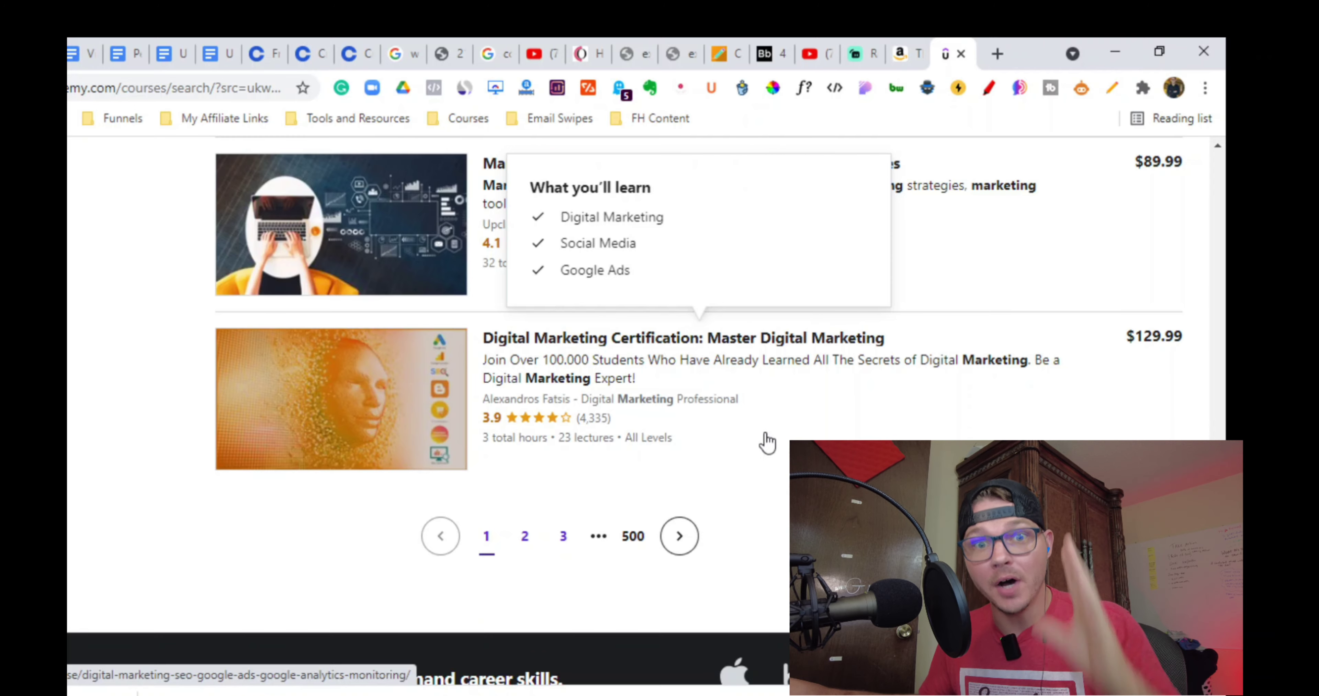
scroll(767, 437, "up", 20)
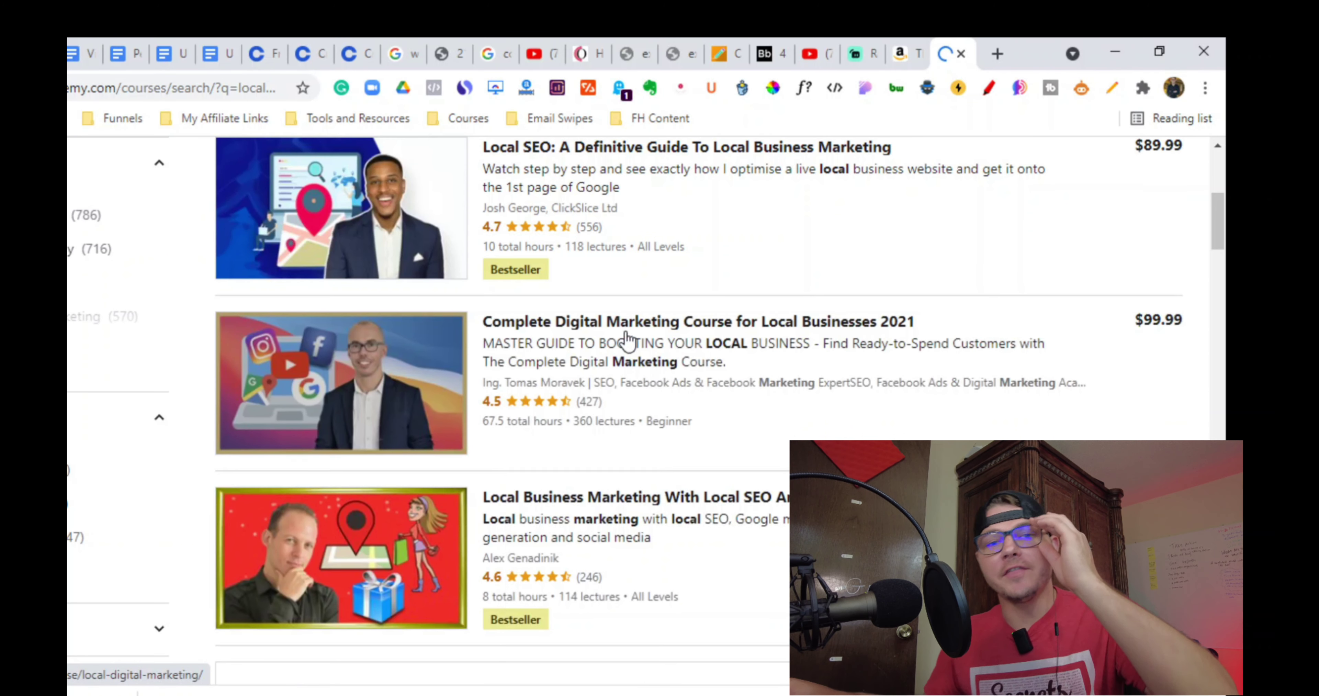
- Open the Local Business Marketing With Local SEO And Social Media course page
left_click(641, 330)
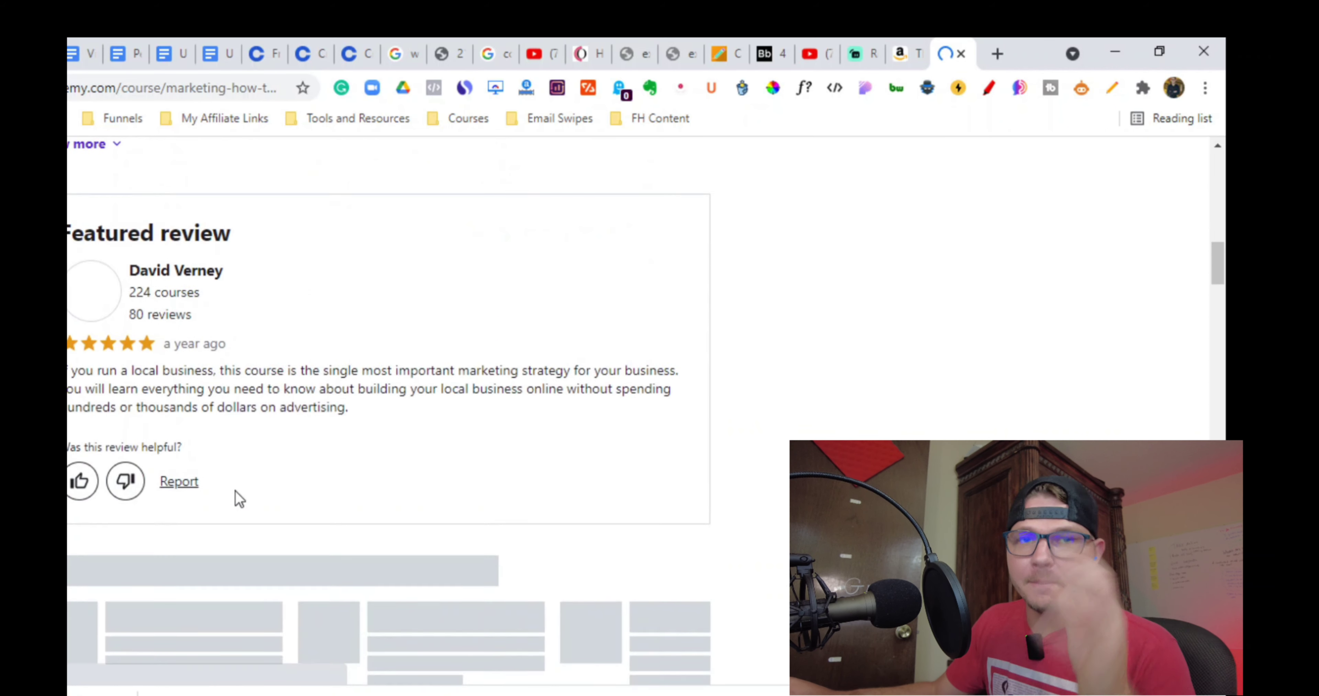
scroll(92, 435, "up", 5)
scroll(289, 429, "down", 15)
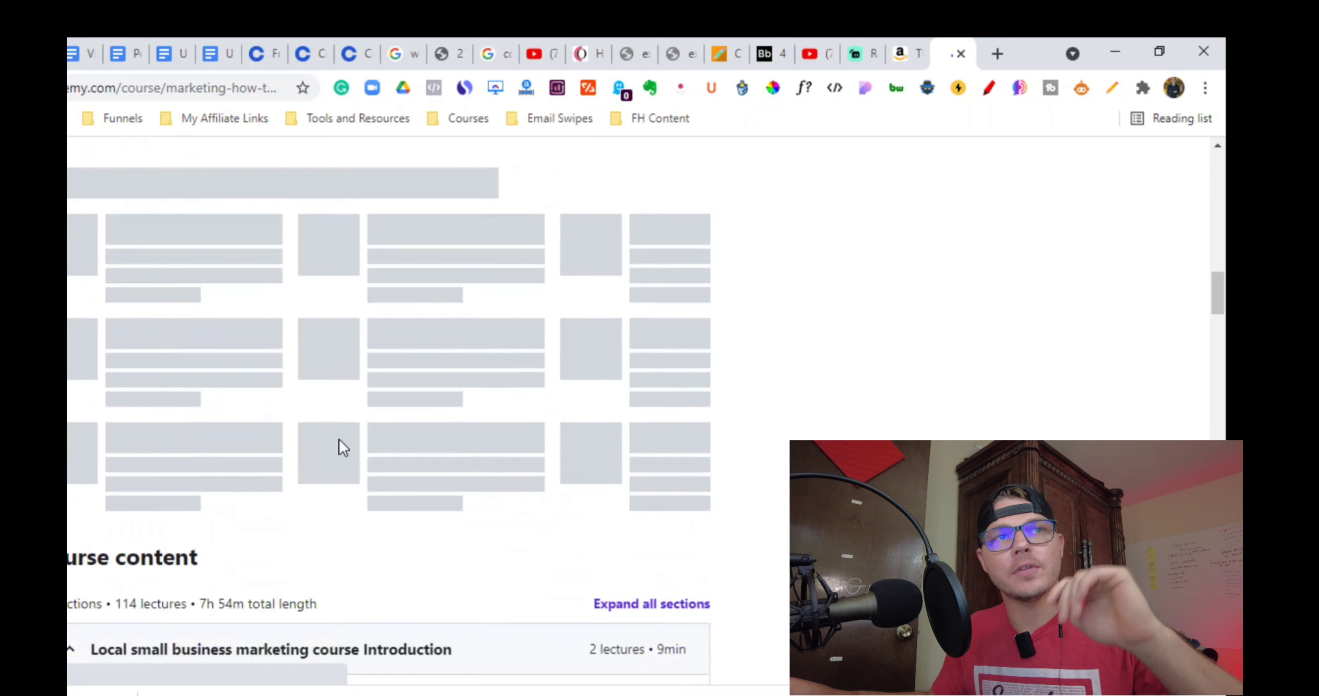
scroll(128, 292, "up", 3)
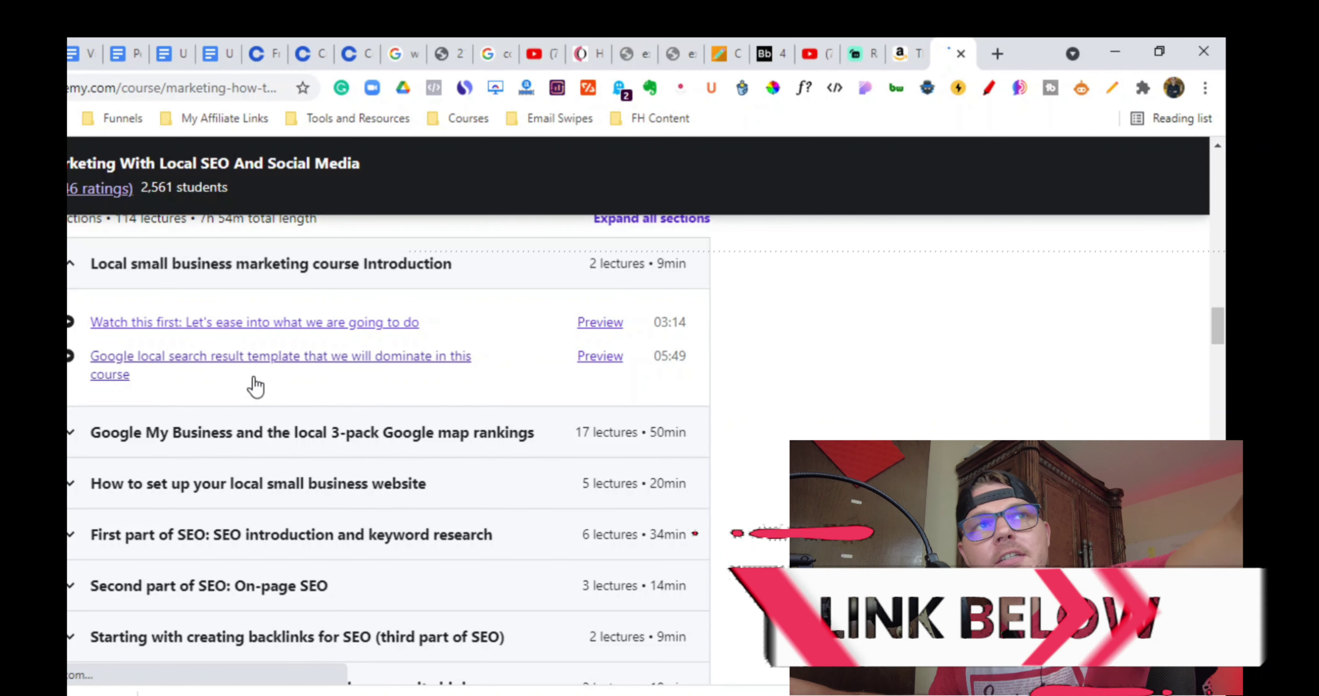
- Expand the Google My Business section to list its 17 lectures
left_click(79, 434)
scroll(186, 486, "down", 3)
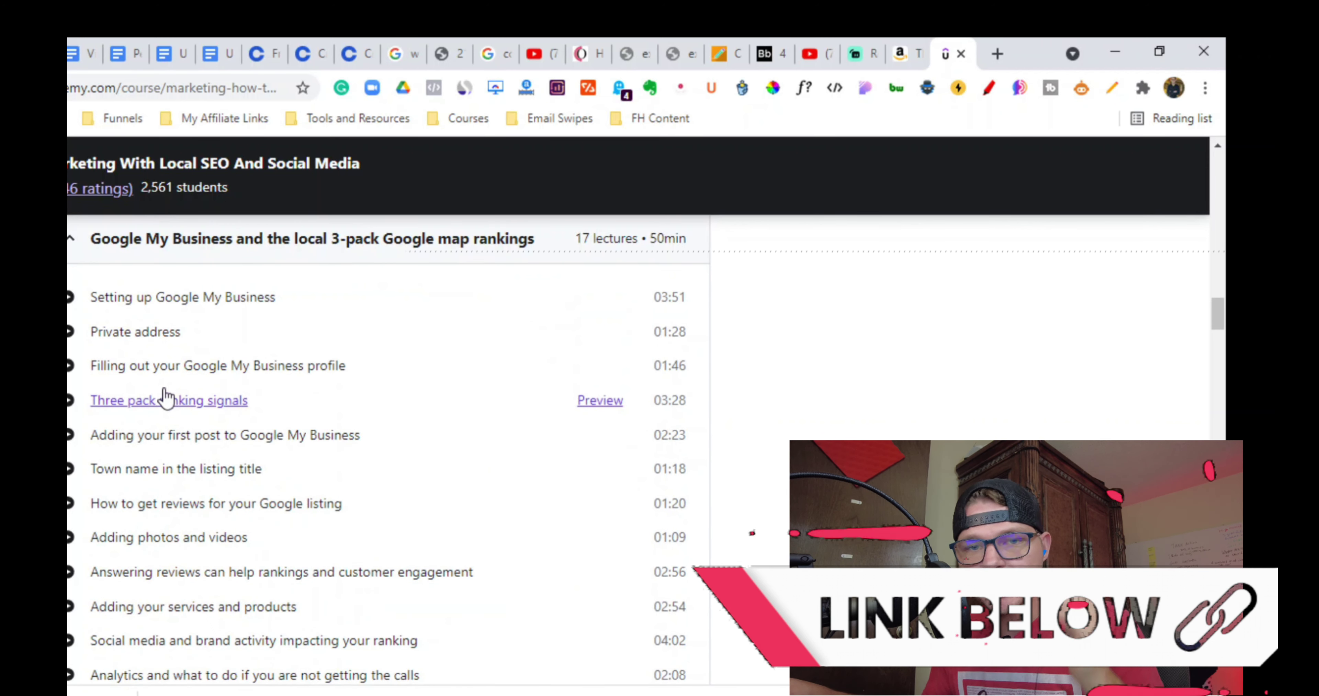
scroll(217, 409, "down", 5)
scroll(149, 403, "up", 7)
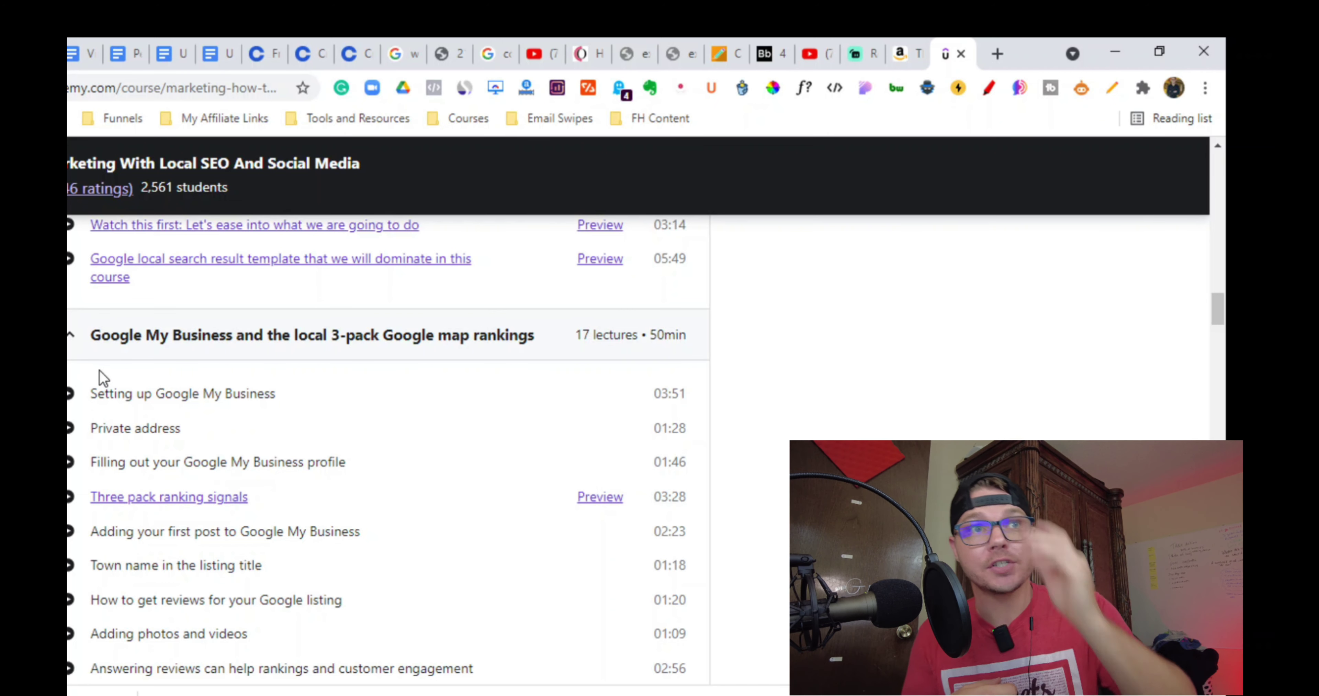
- Select the Google My Business lecture titles on Udemy for copying
left_click_drag(99, 370, 871, 573)
scroll(326, 385, "down", 13)
left_click_drag(345, 163, 233, 189)
scroll(360, 368, "up", 8)
left_click_drag(360, 368, 298, 191)
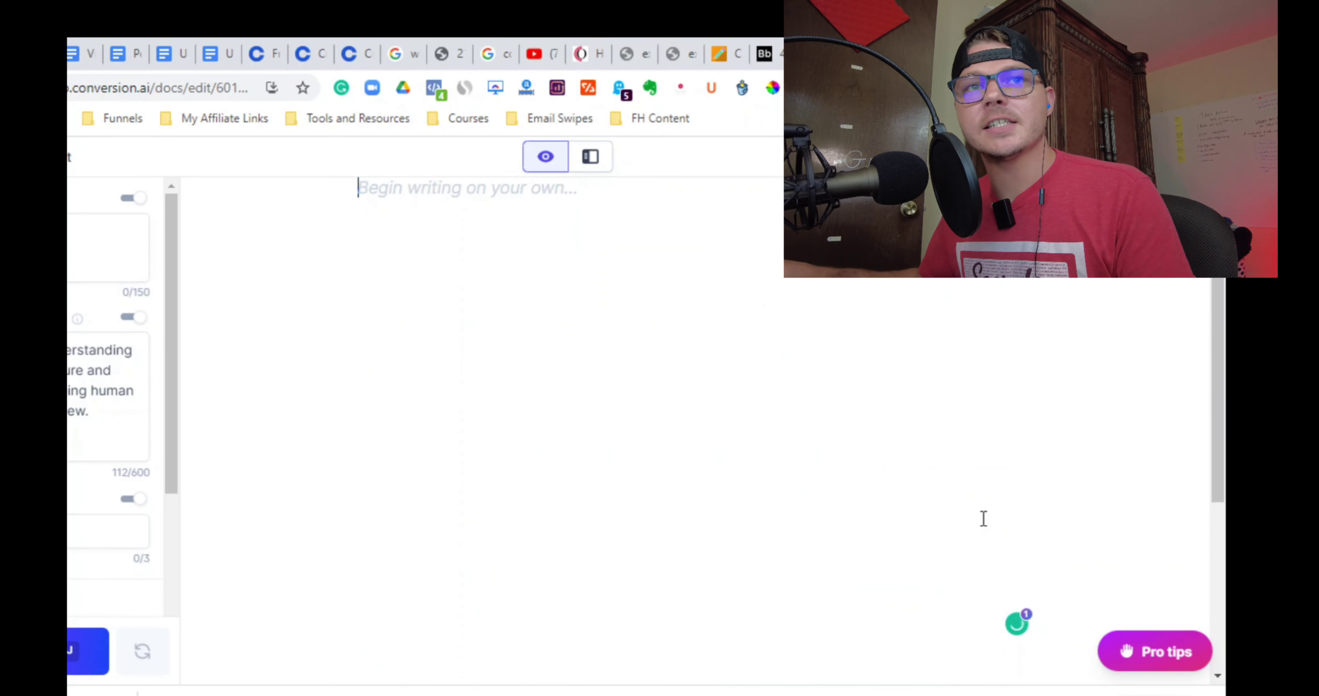
- Clear the old content description and paste the lecture list into the Jarvis document
triple_click(107, 421)
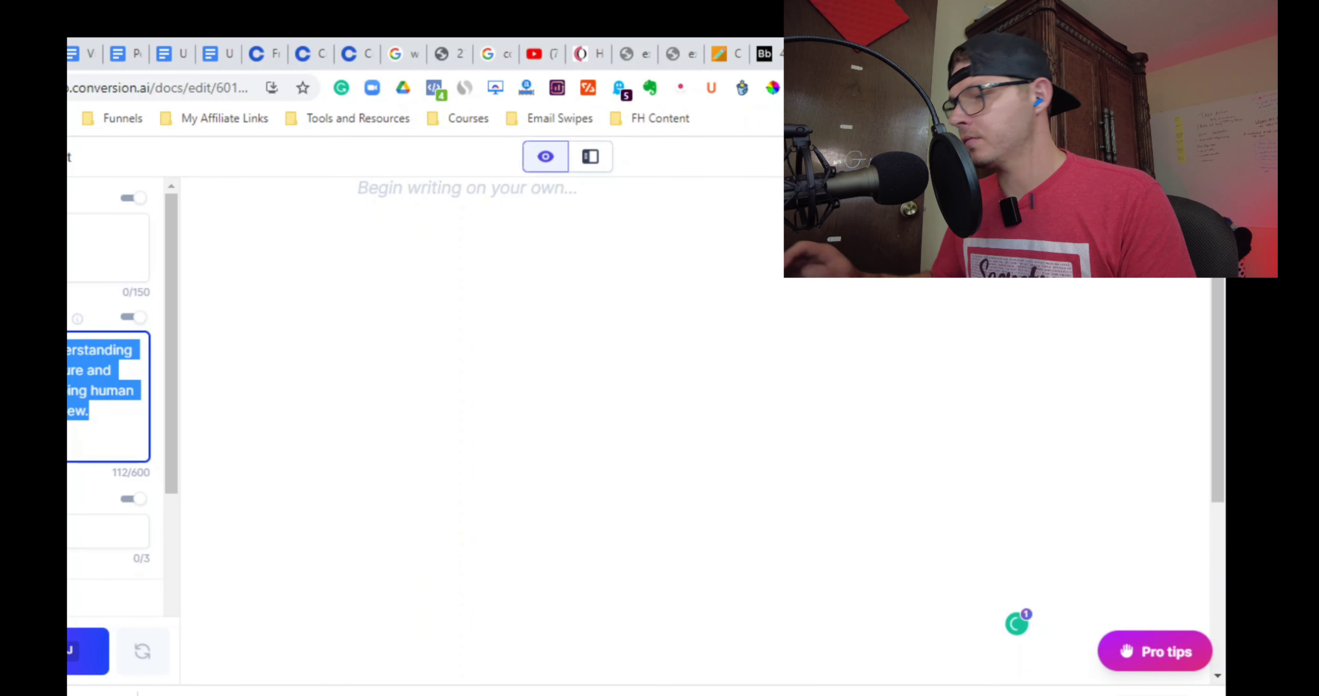
key("BackSpace")
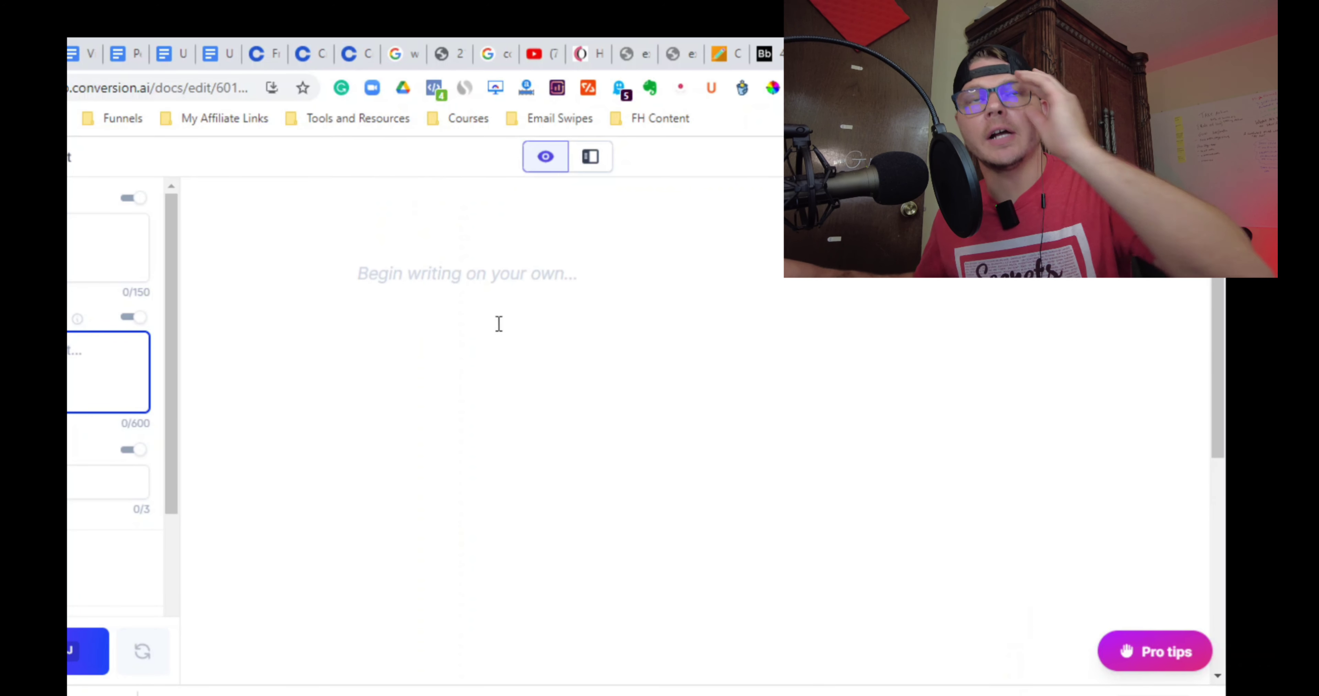
left_click(441, 289)
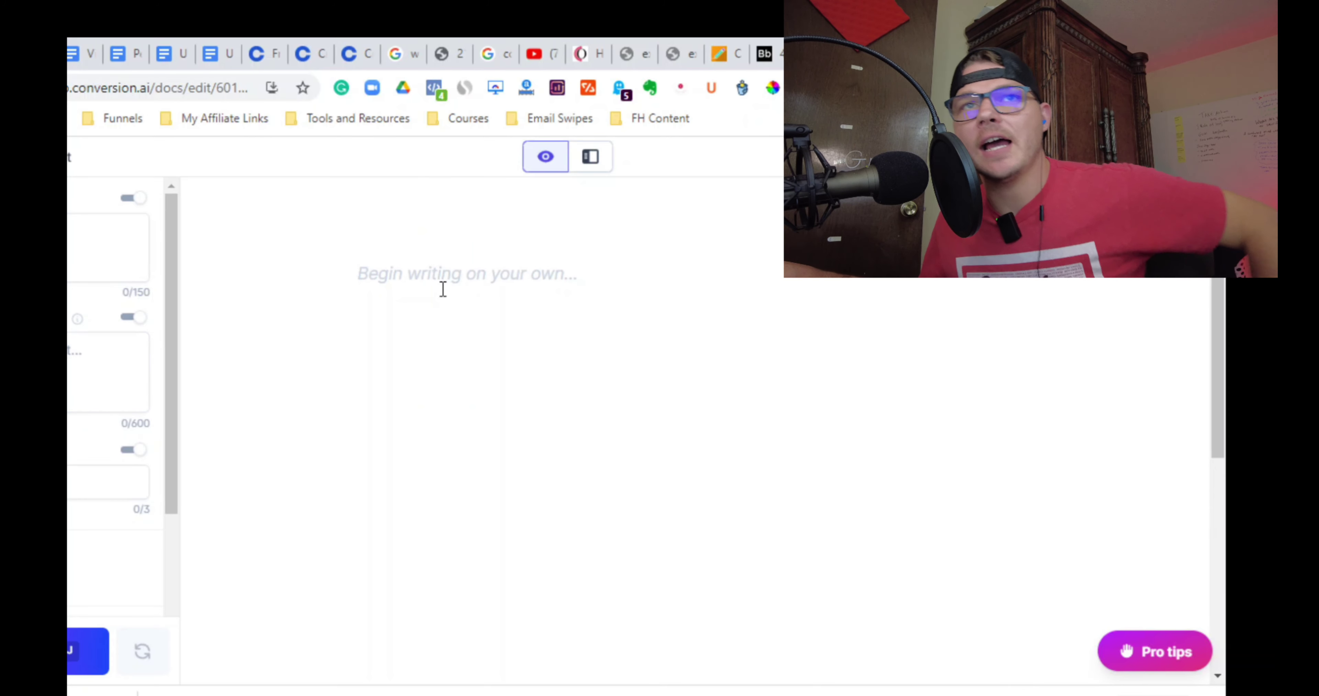
key("ctrl+v")
- Add 'make a outline for the above' under the first lecture and generate a six-step outline
scroll(586, 629, "up", 10)
left_click_drag(476, 324, 338, 365)
left_click(538, 385)
type("make a outline for the above")
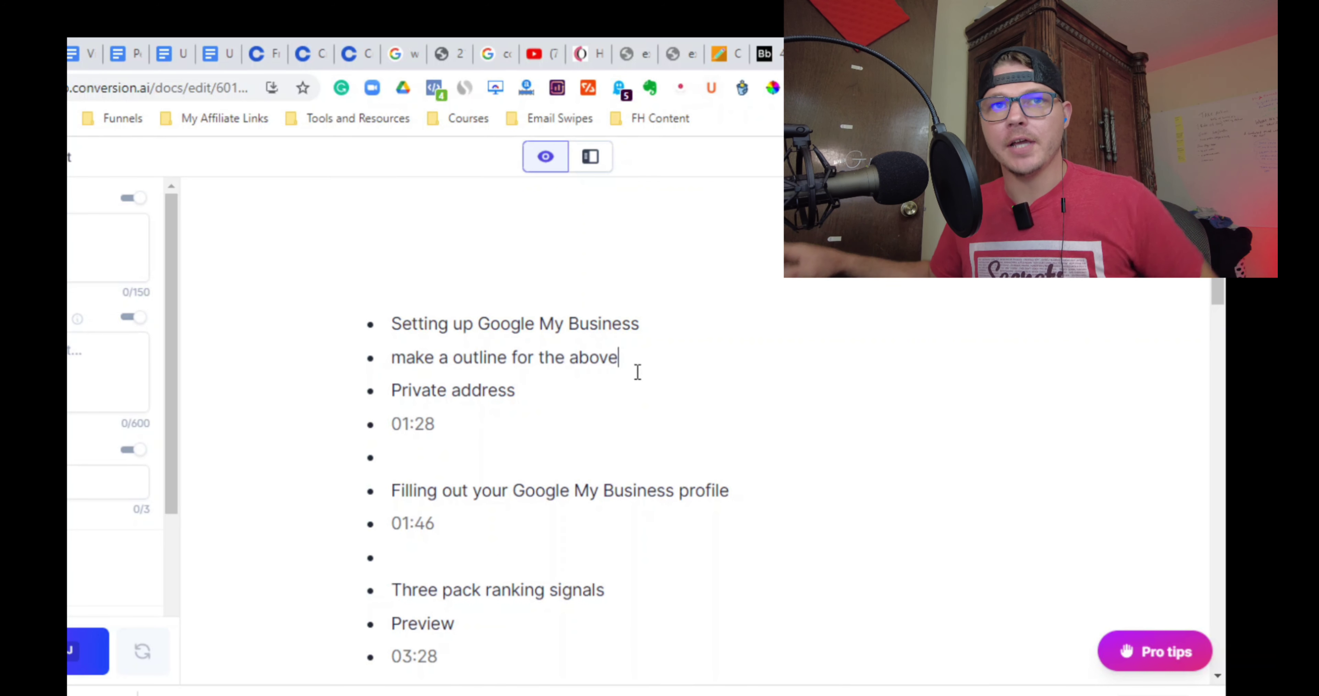
left_click_drag(641, 368, 382, 368)
key("ctrl+c")
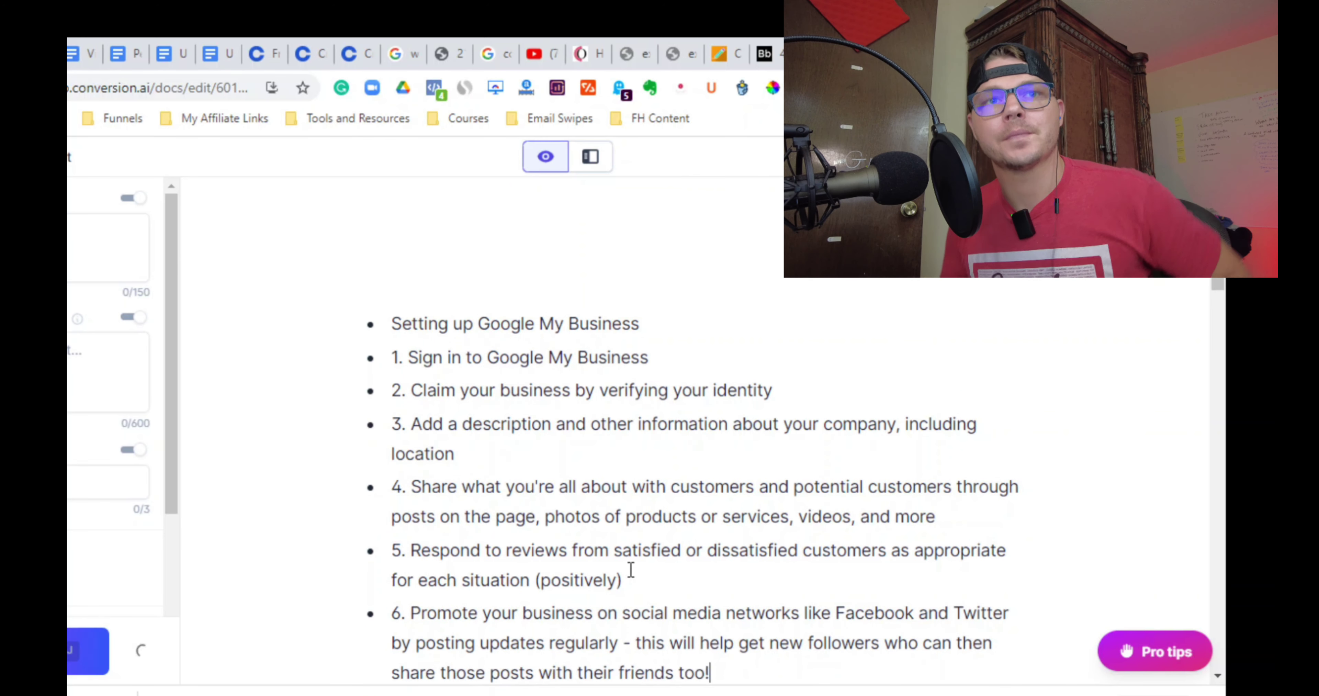
scroll(661, 547, "down", 6)
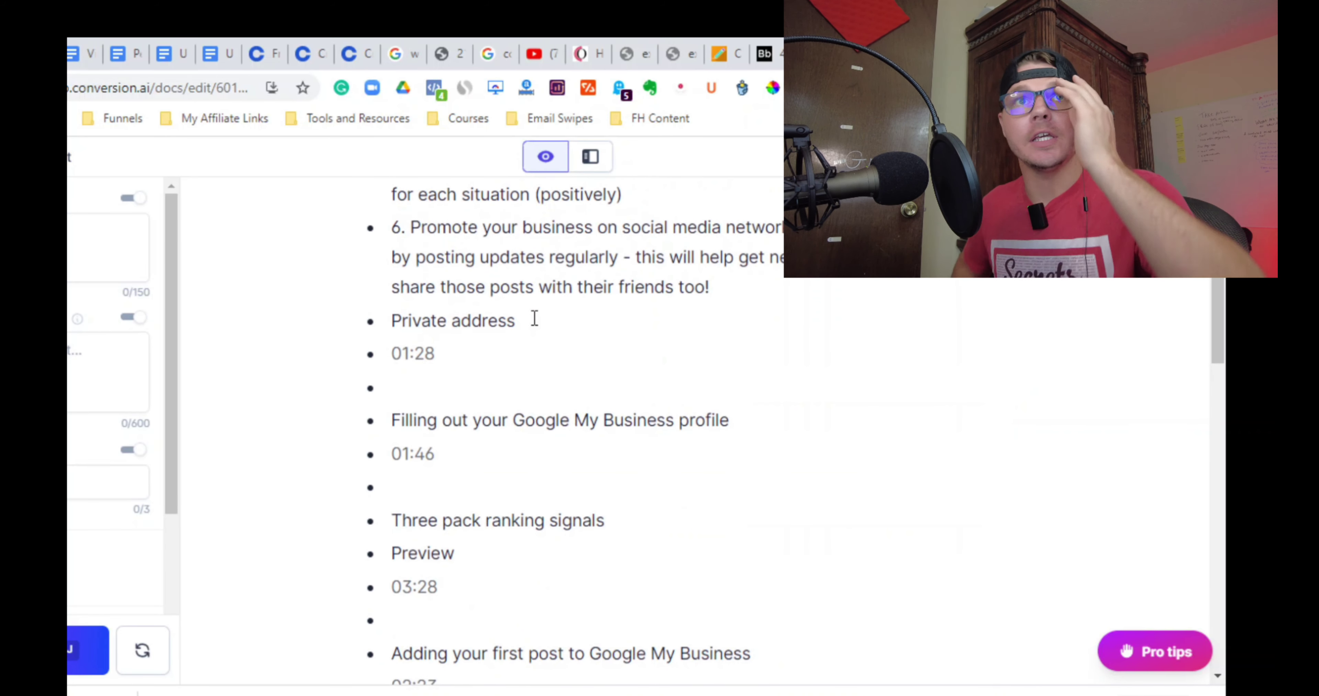
- Replace the 01:46 timestamp under the profile lesson with 'make a outline for the above' and generate
scroll(547, 376, "up", 2)
scroll(409, 406, "down", 2)
scroll(504, 381, "down", 3)
left_click_drag(384, 268, 346, 270)
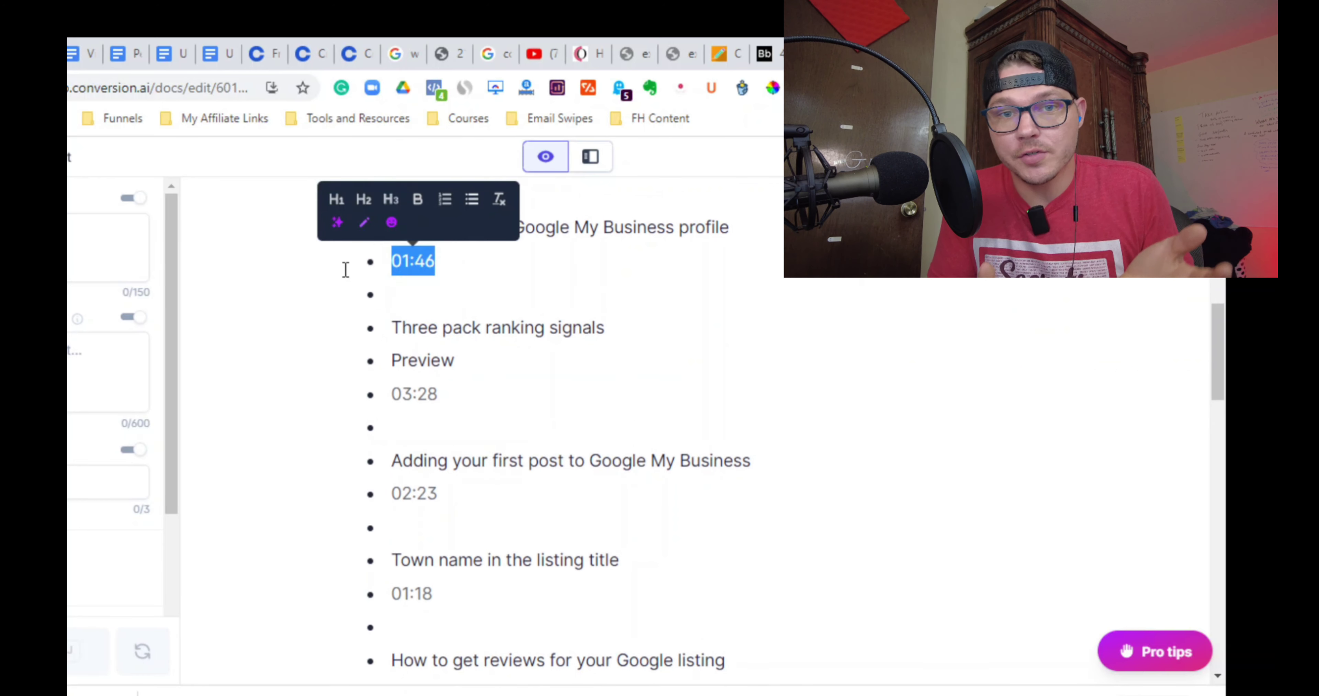
key("BackSpace")
type("make a outline for the above")
key("ctrl+Return")
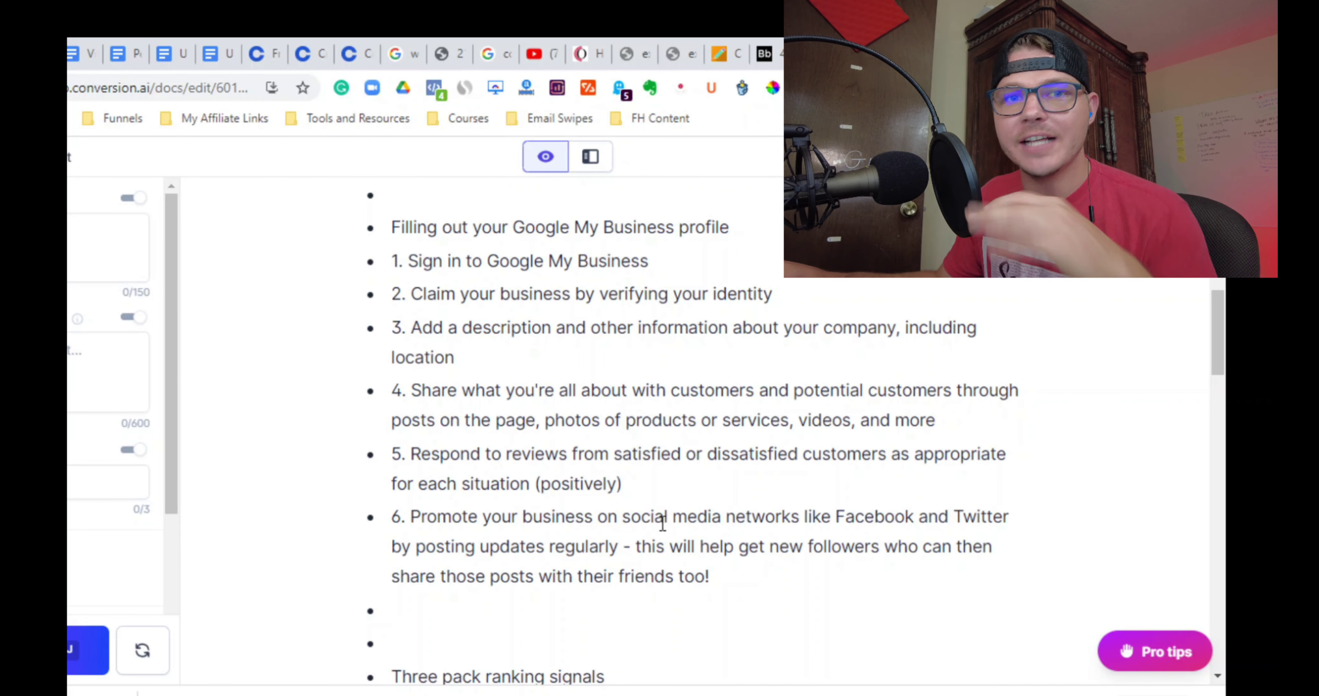
- Replace the Preview and 03:28 lines under Three pack ranking signals with the outline request and generate
scroll(527, 436, "down", 5)
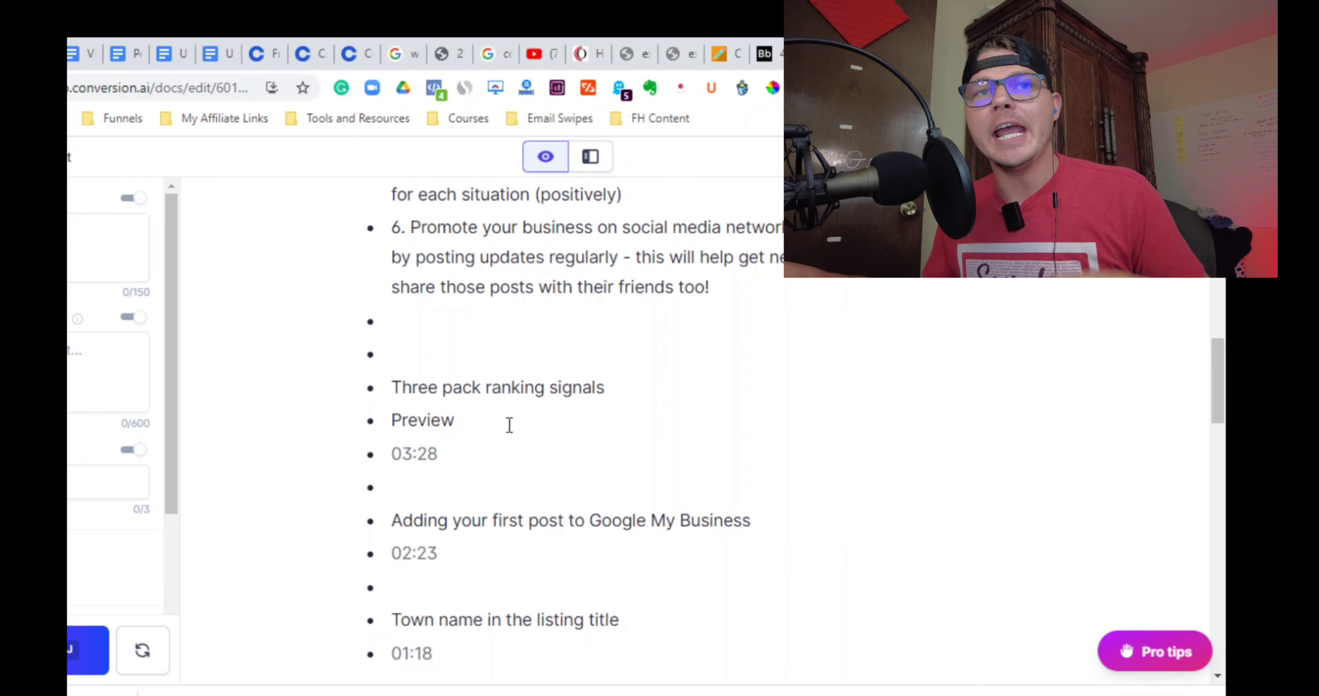
left_click_drag(479, 447, 282, 434)
key("BackSpace")
key("ctrl+v")
key("Return")
key("Return")
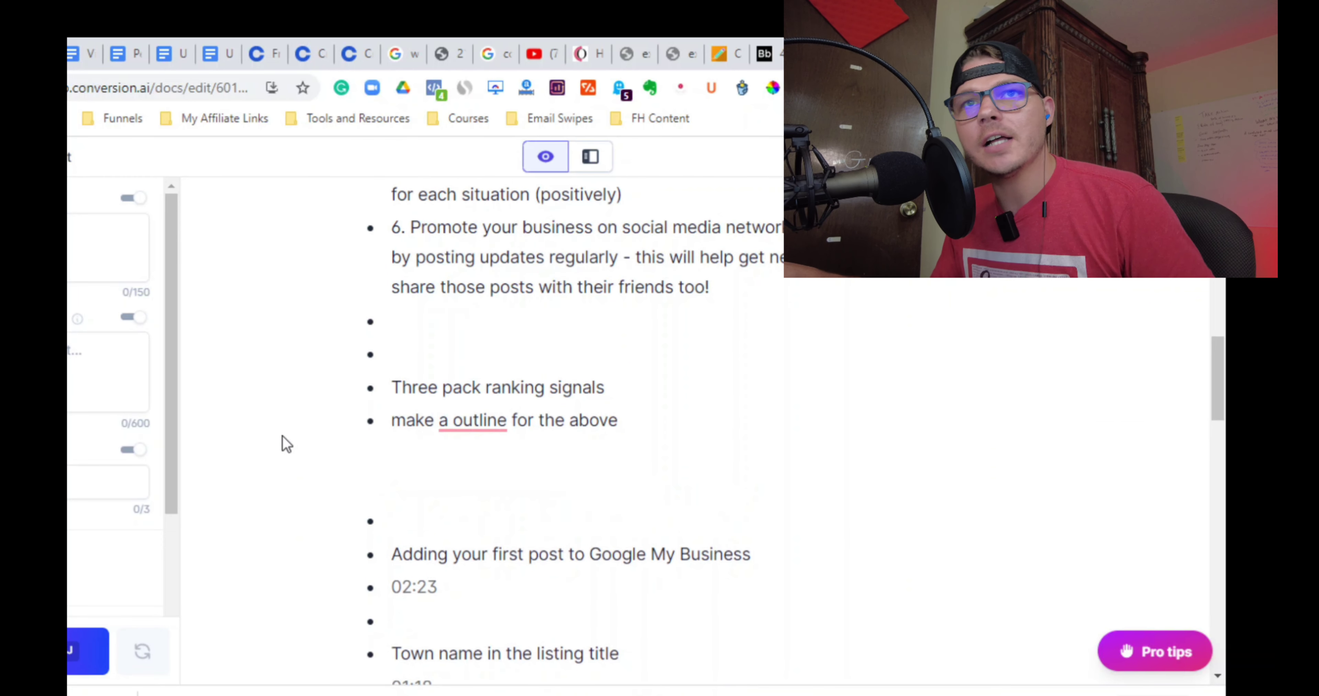
left_click_drag(697, 446, 395, 431)
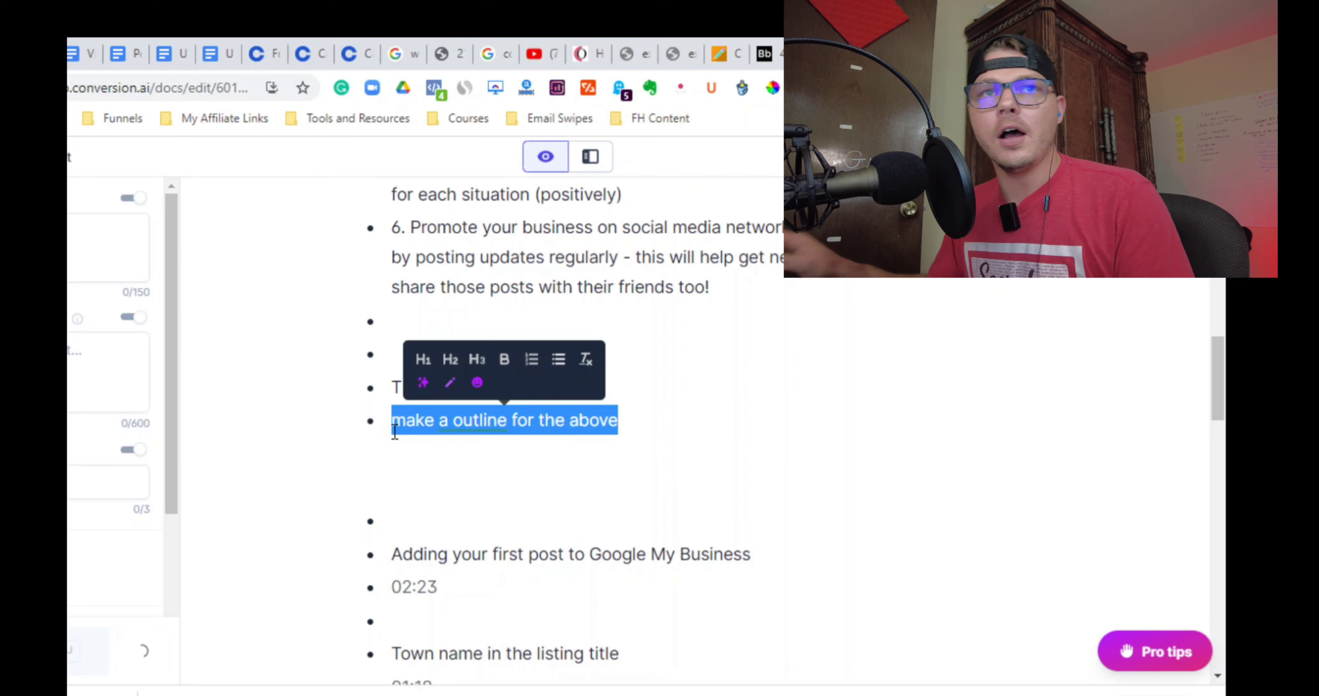
key("ctrl+Return")
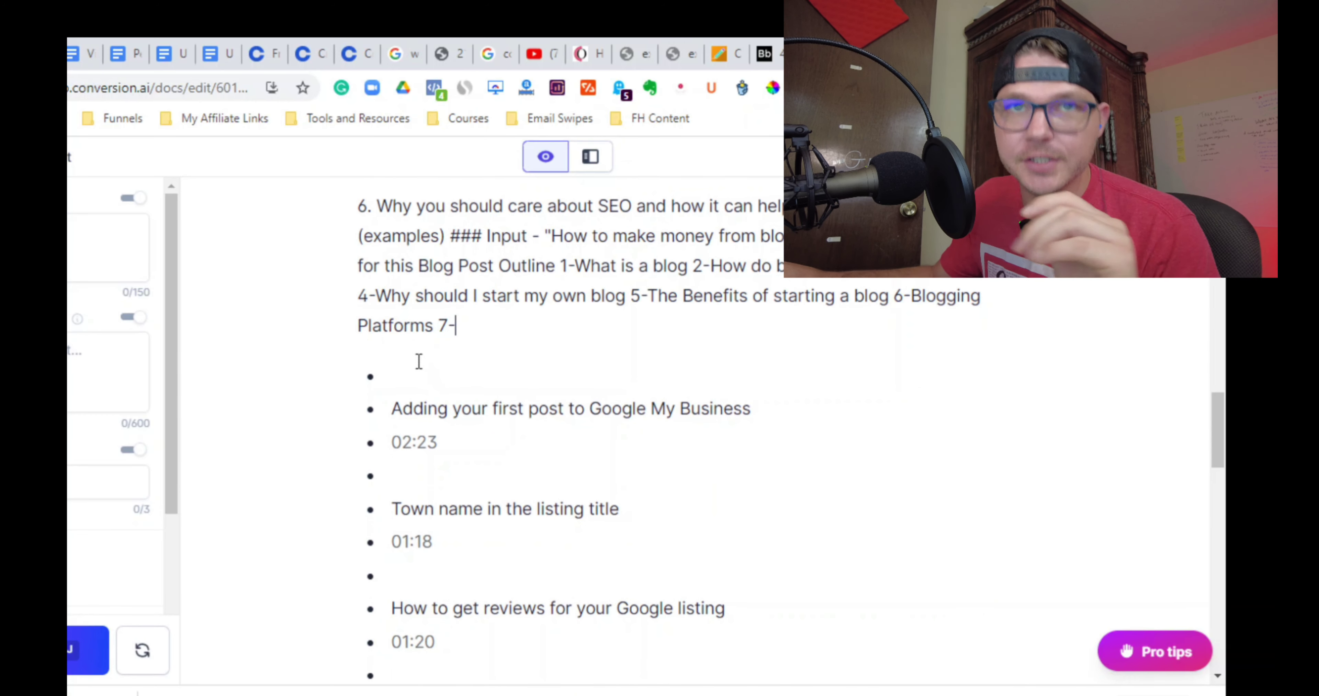
- Replace the 02:23 timestamp under the first-post lesson with 'make a outline for the above' and generate
left_click_drag(745, 441, 348, 451)
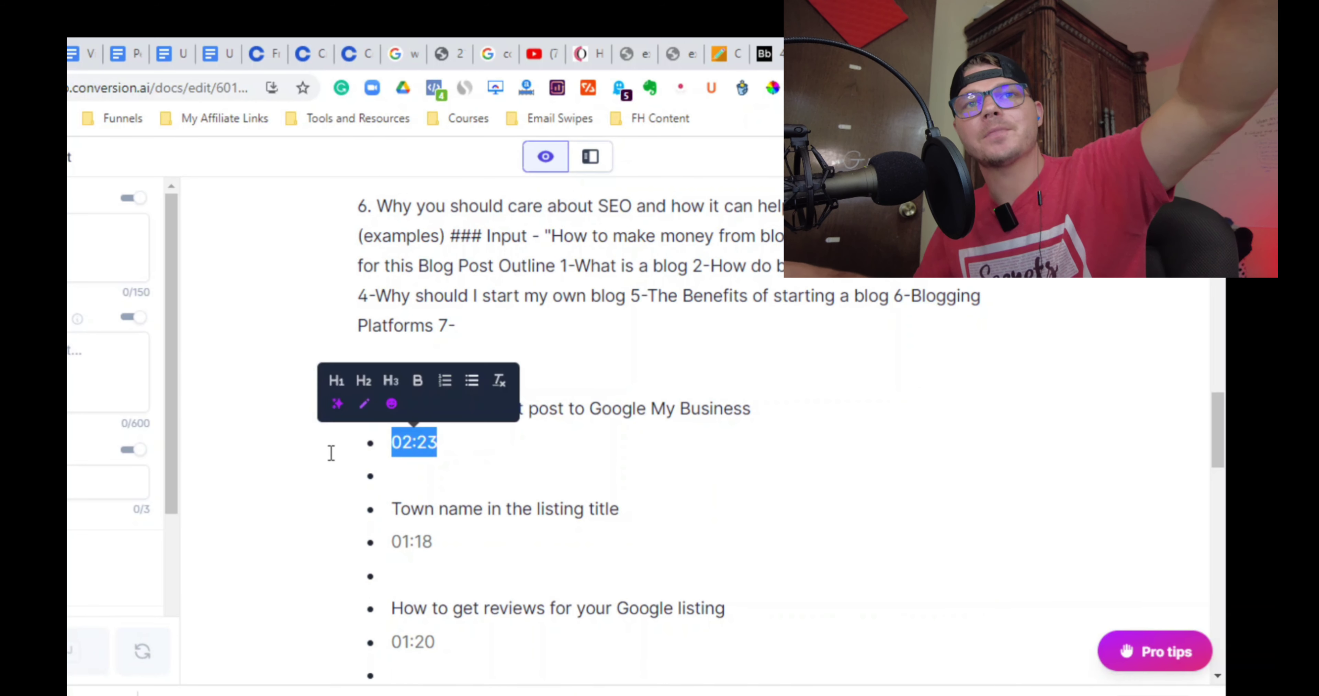
key("BackSpace")
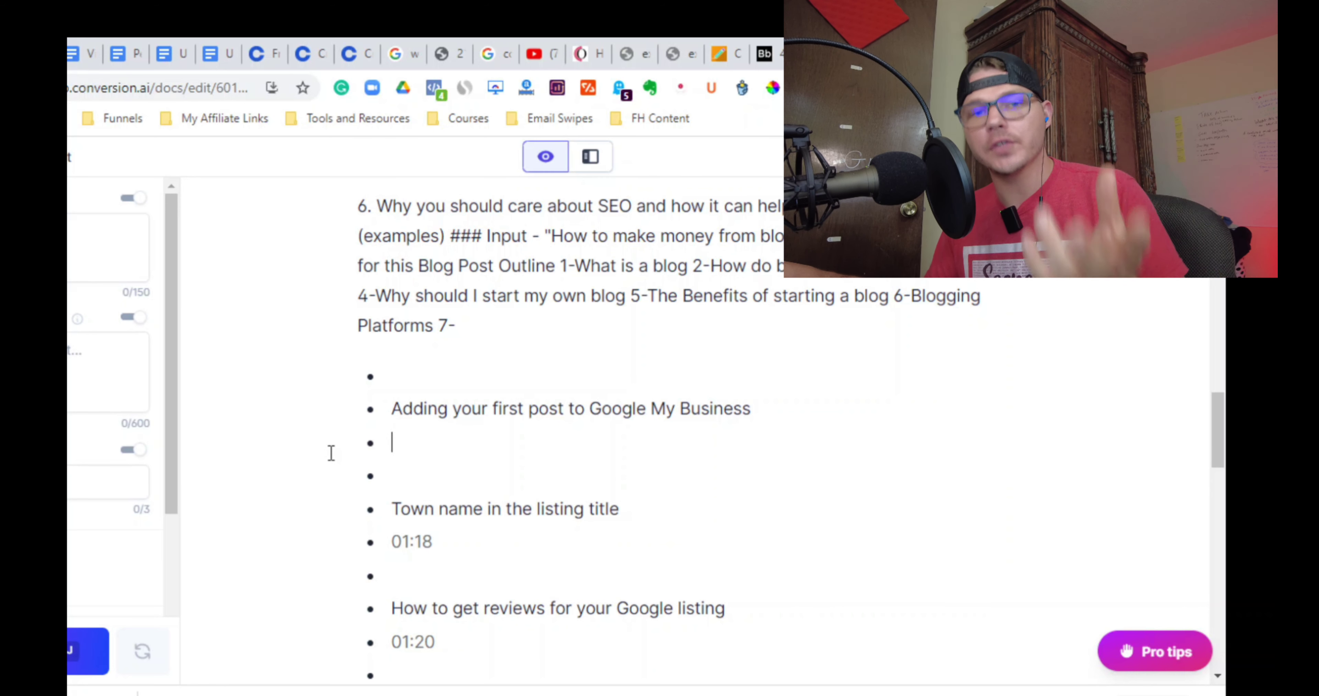
type("make a outline for the above")
key("Return")
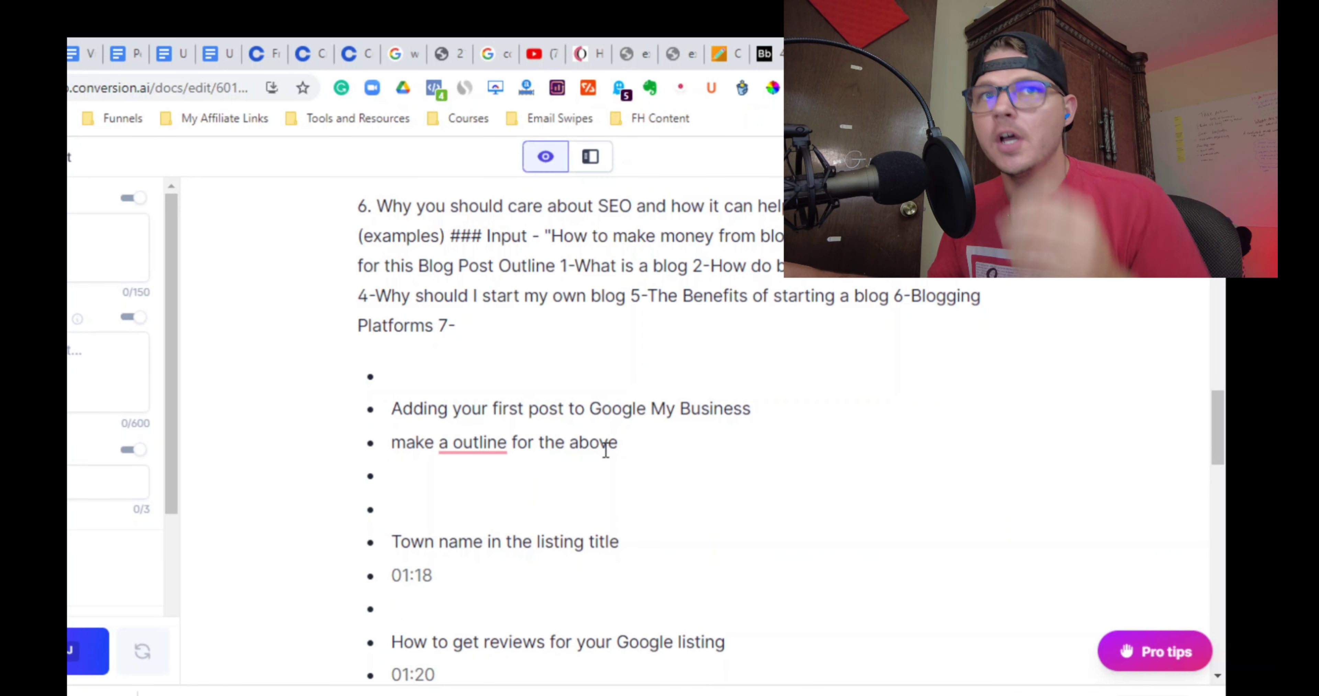
left_click_drag(621, 450, 383, 435)
key("ctrl+c")
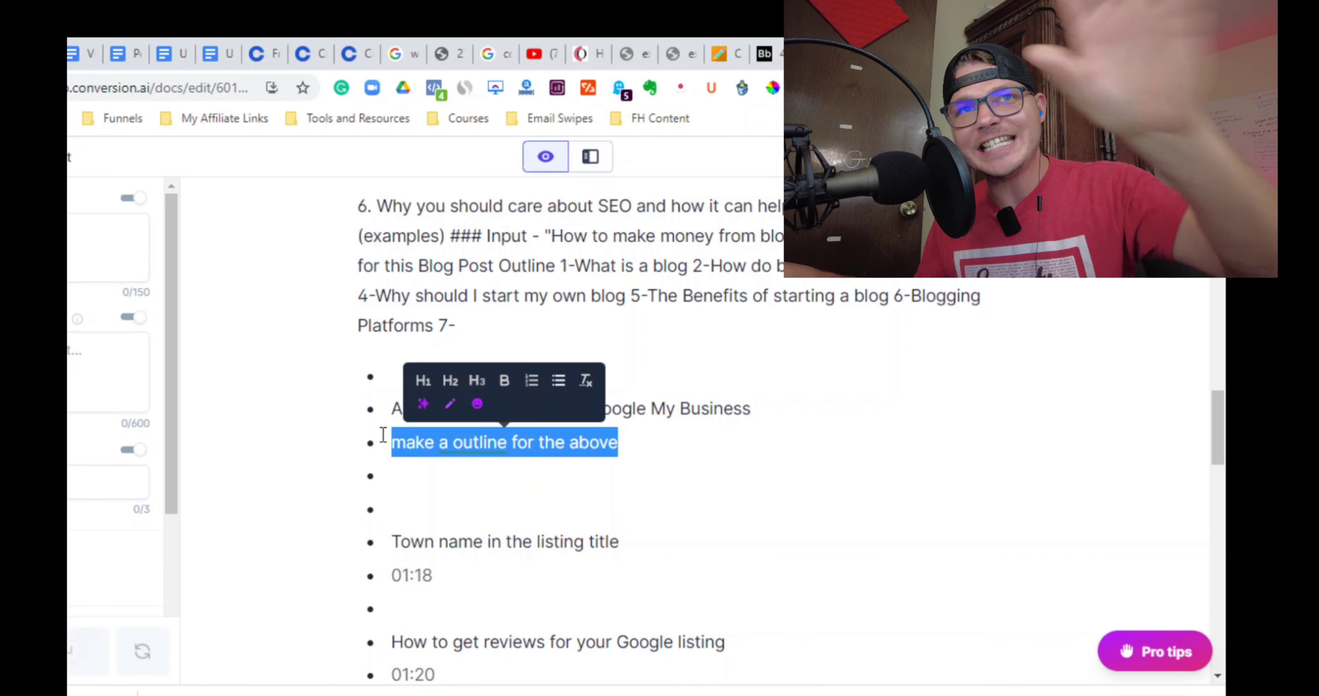
key("ctrl+Return")
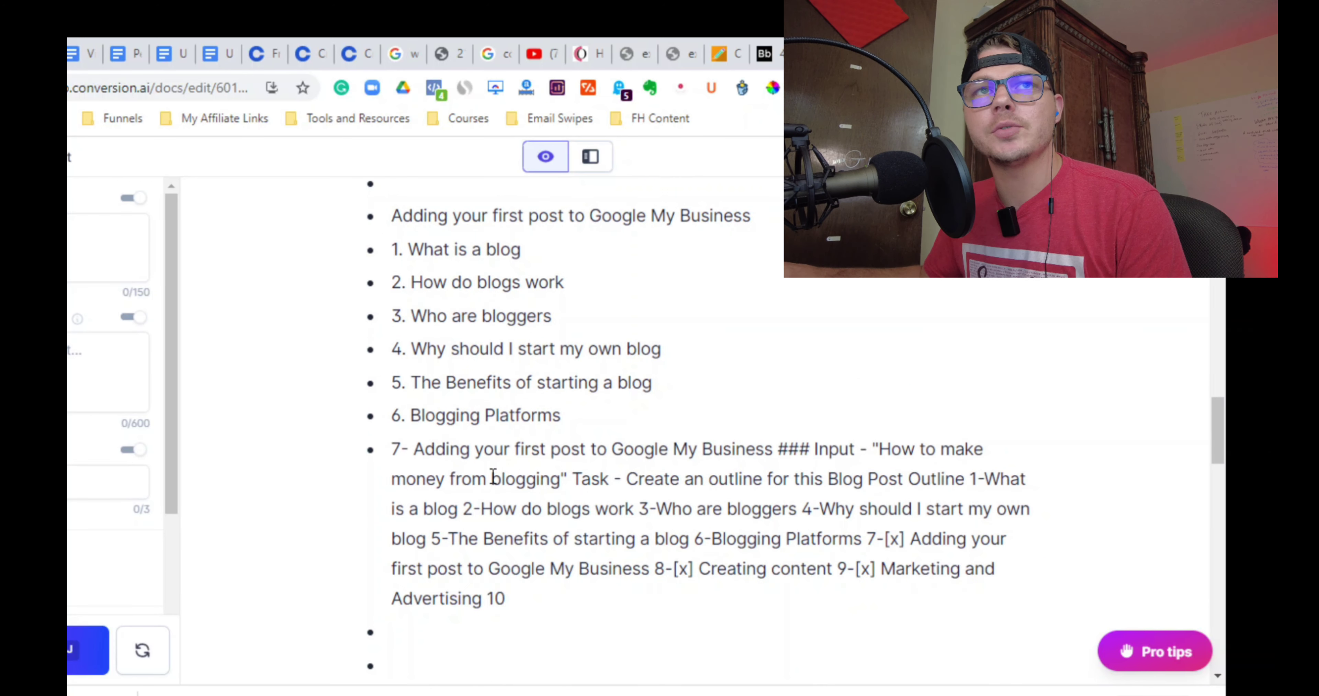
- Paste the outline request over the Town name listing title line, then remove it again
left_click_drag(662, 506, 329, 499)
key("BackSpace")
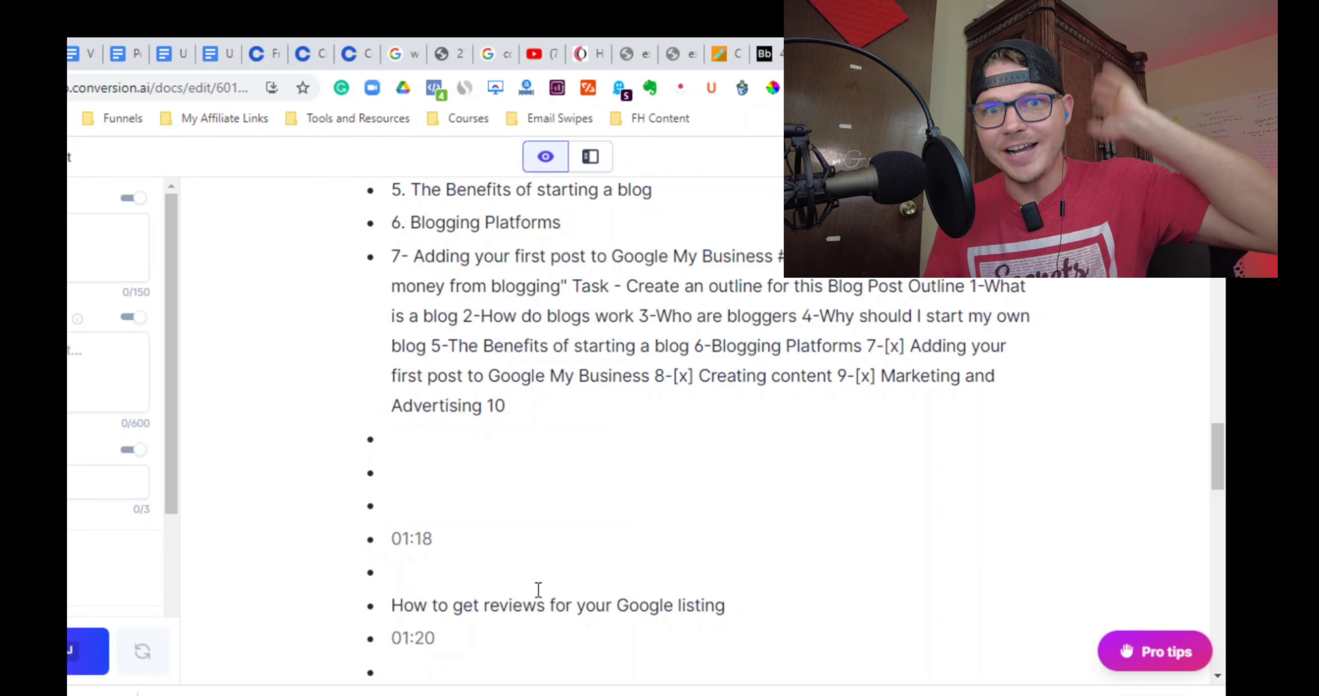
key("ctrl+v")
key("Return")
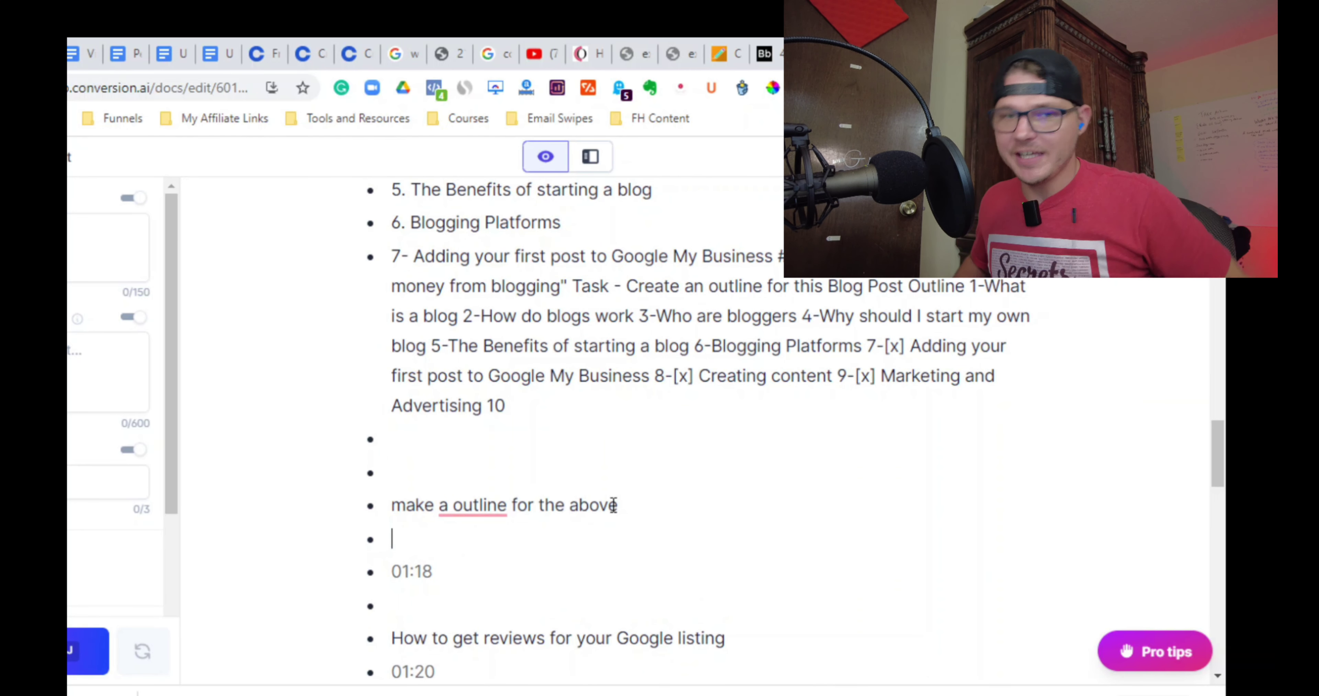
left_click_drag(619, 504, 350, 516)
key("ctrl+c")
key("ctrl+Return")
- Replace the 01:20 timestamp under the getting-reviews lesson with the outline request and generate
scroll(487, 512, "down", 6)
left_click_drag(447, 291, 361, 290)
key("BackSpace")
key("ctrl+v")
key("Return")
key("Return")
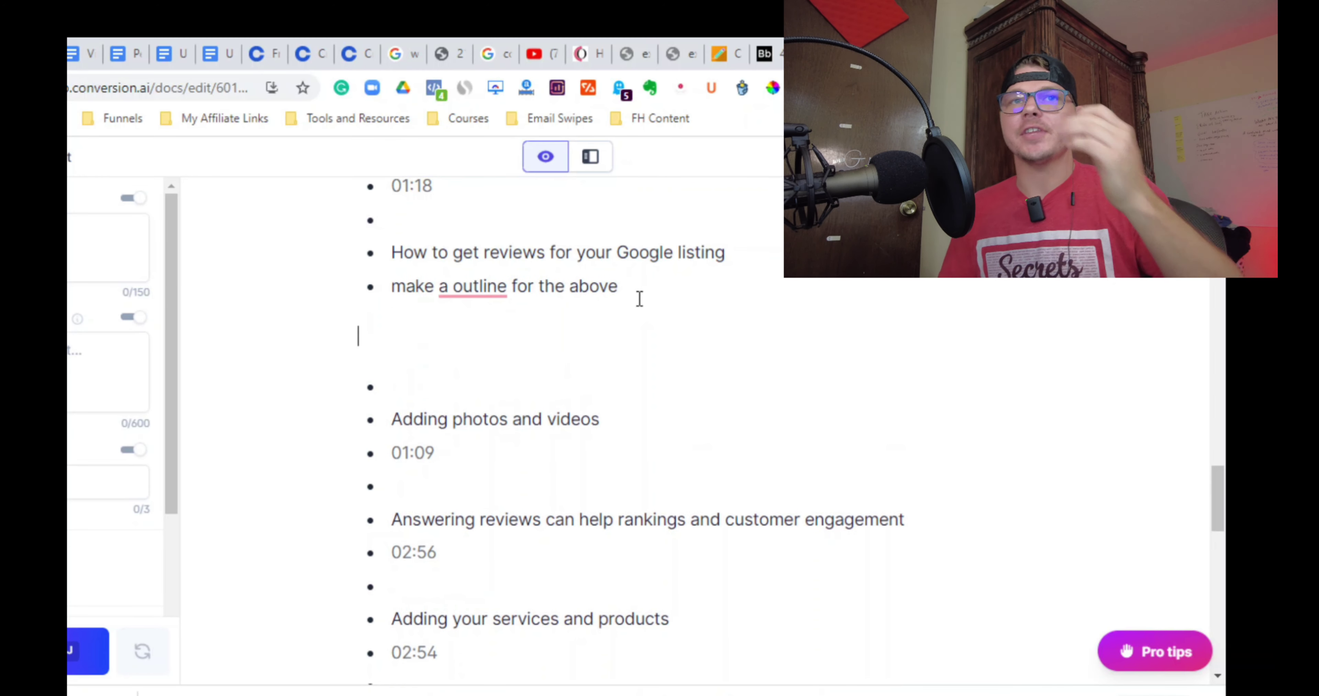
left_click_drag(605, 302, 368, 289)
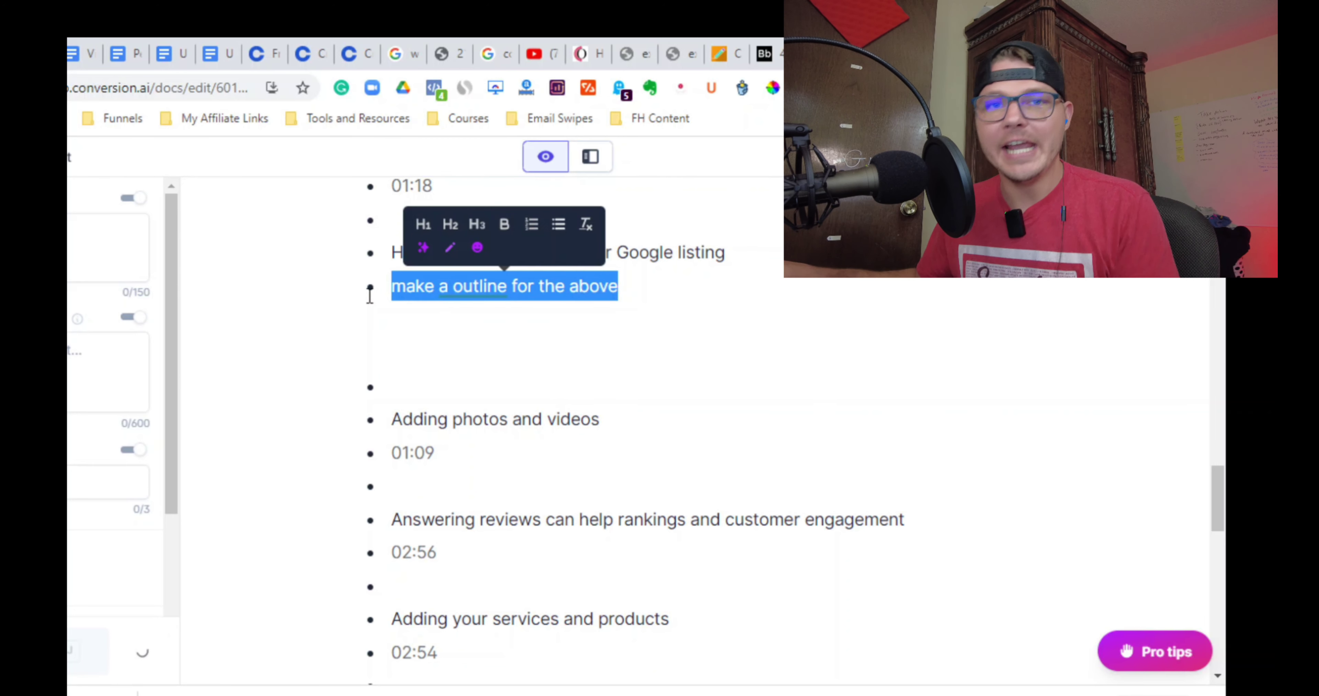
key("ctrl+Return")
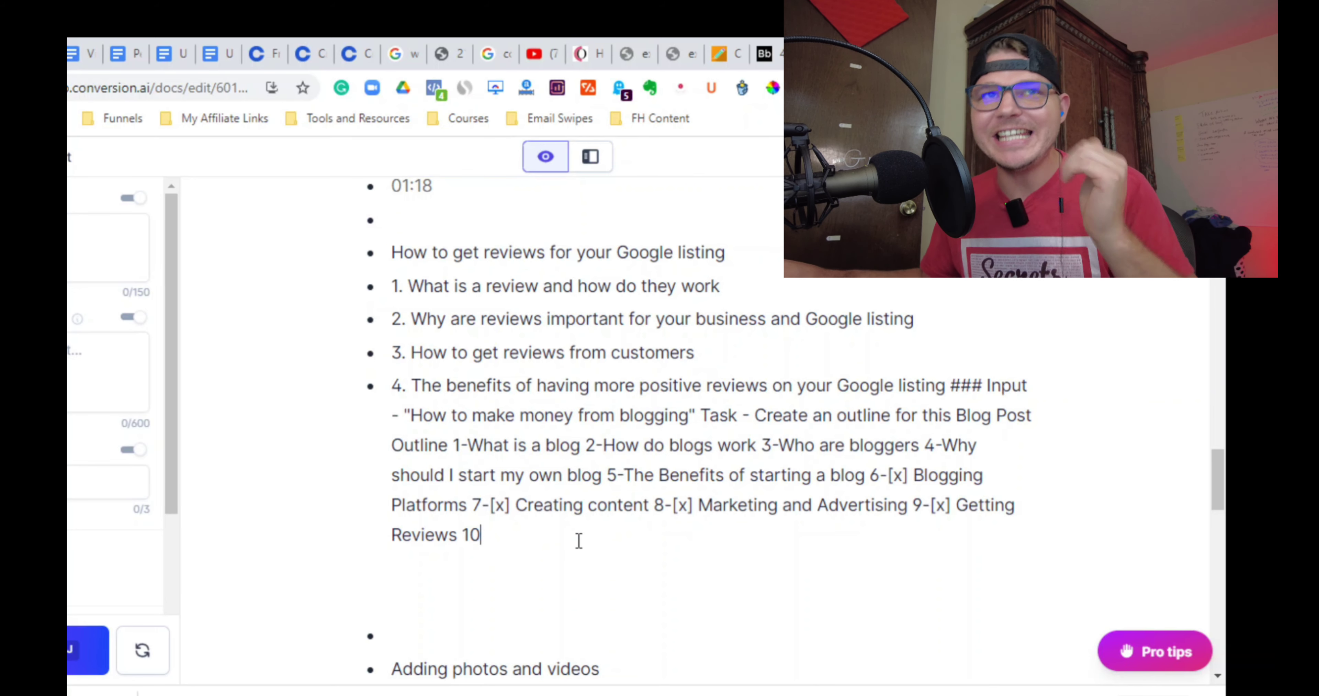
- Paste the generated outlines into the blank Google Doc
scroll(630, 614, "down", 6)
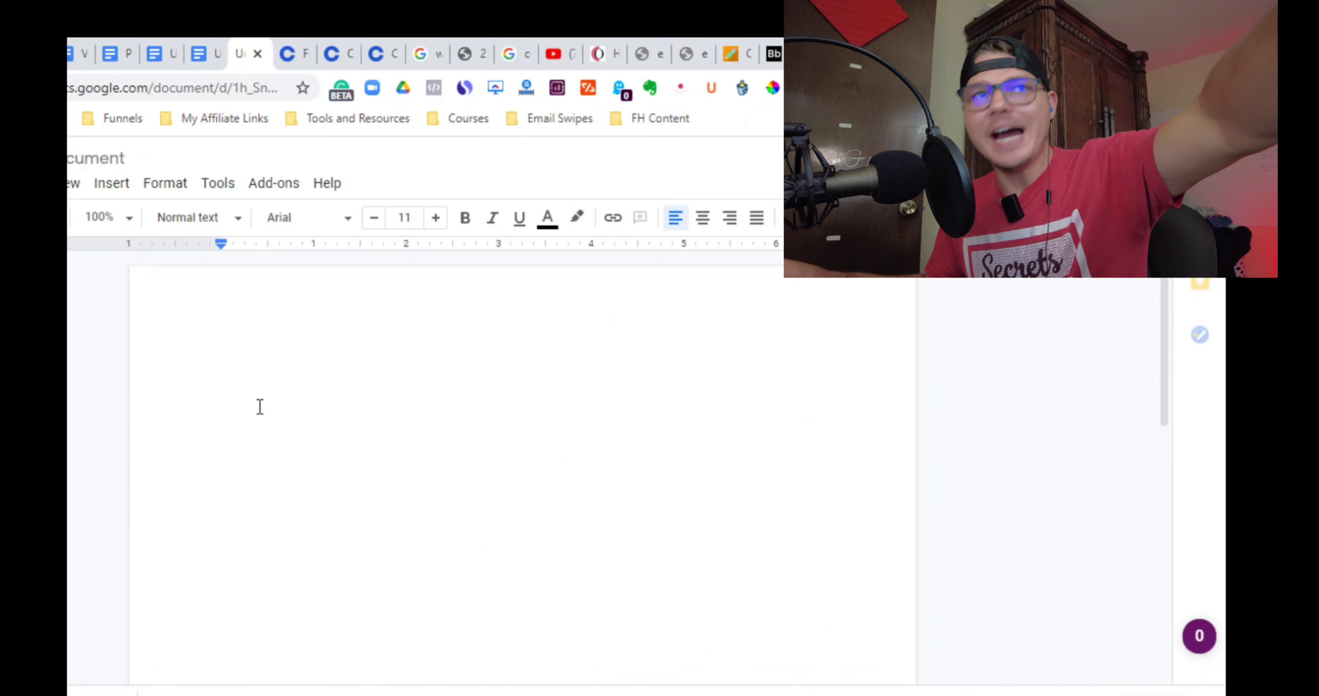
key("Return")
key("Return")
key("Return")
key("ctrl+v")
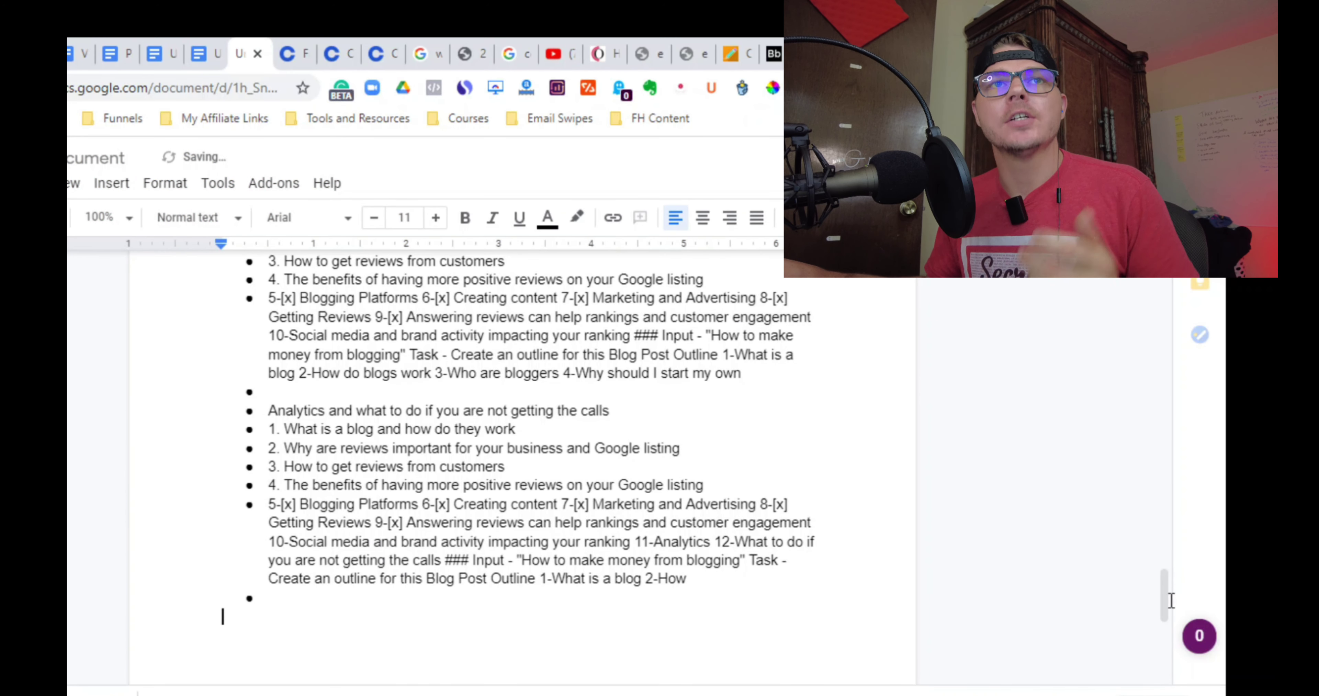
- Scroll back up through the pasted outlines in the Google Doc to page 1
scroll(1164, 590, "up", 15)
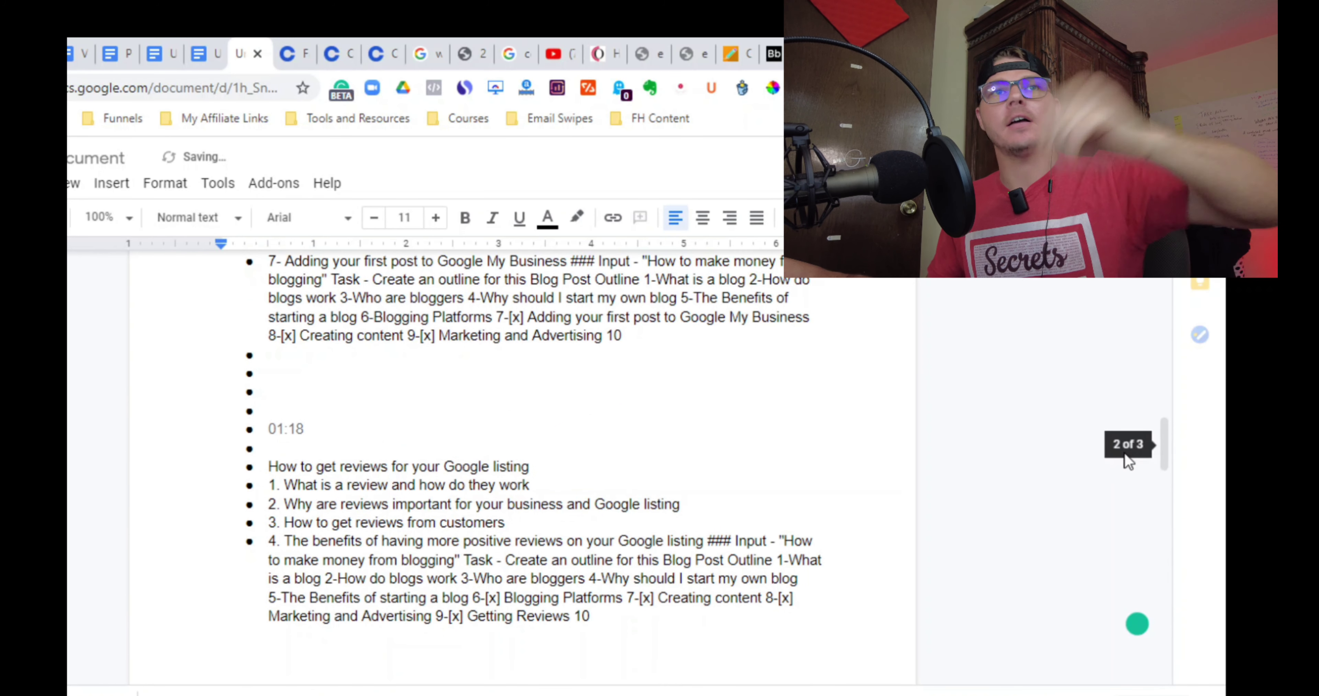
scroll(1163, 369, "up", 10)
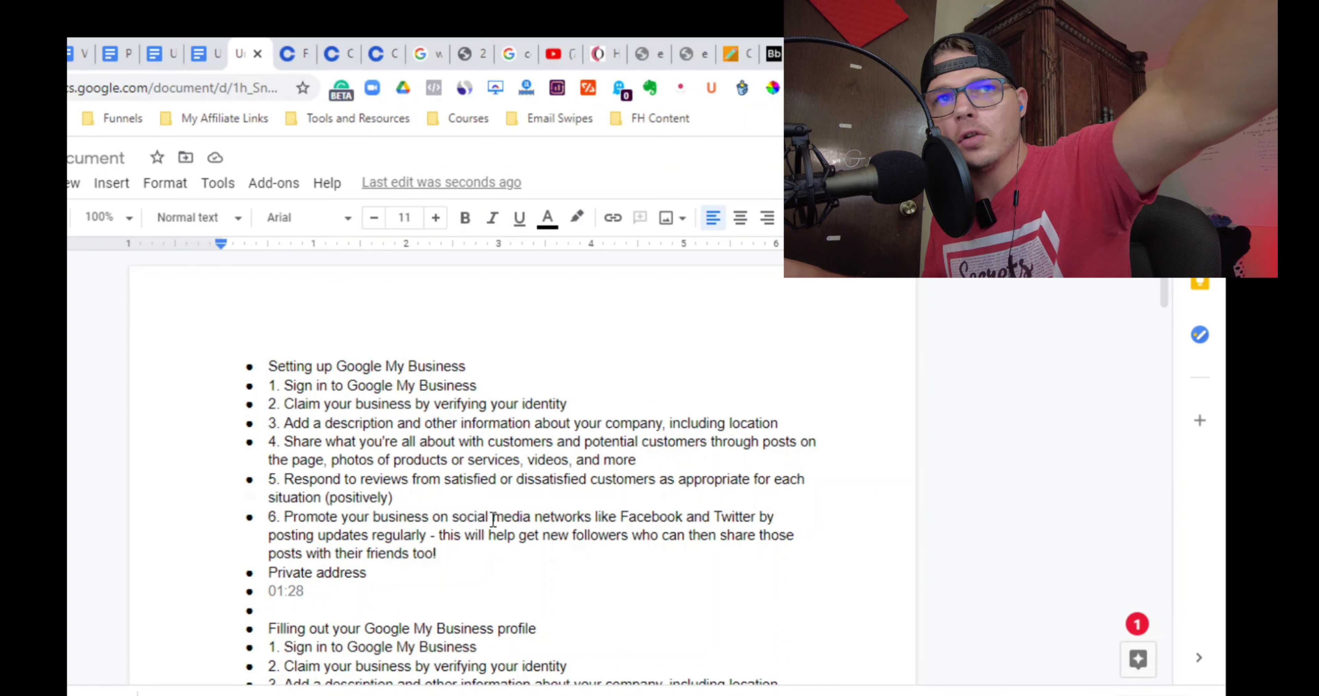
scroll(405, 571, "down", 4)
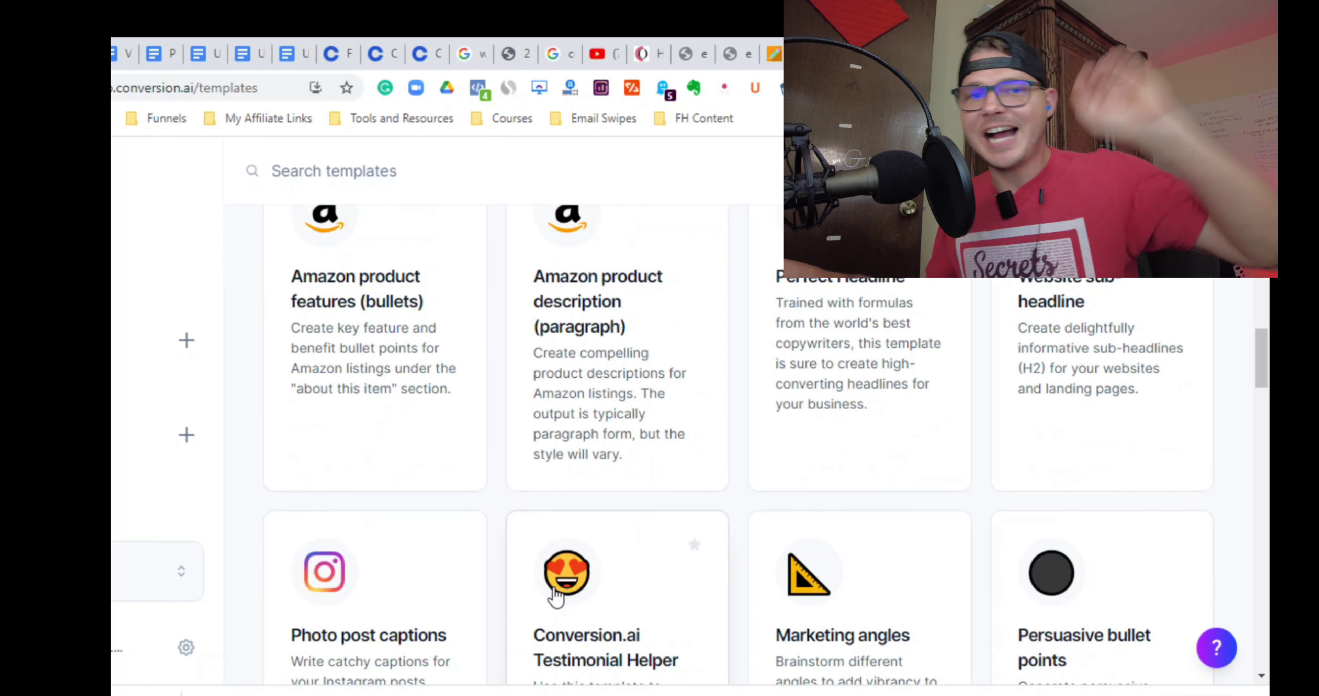
scroll(633, 540, "down", 10)
- Open the Pinterest Pin Title & Description template from the Templates library
scroll(633, 542, "down", 8)
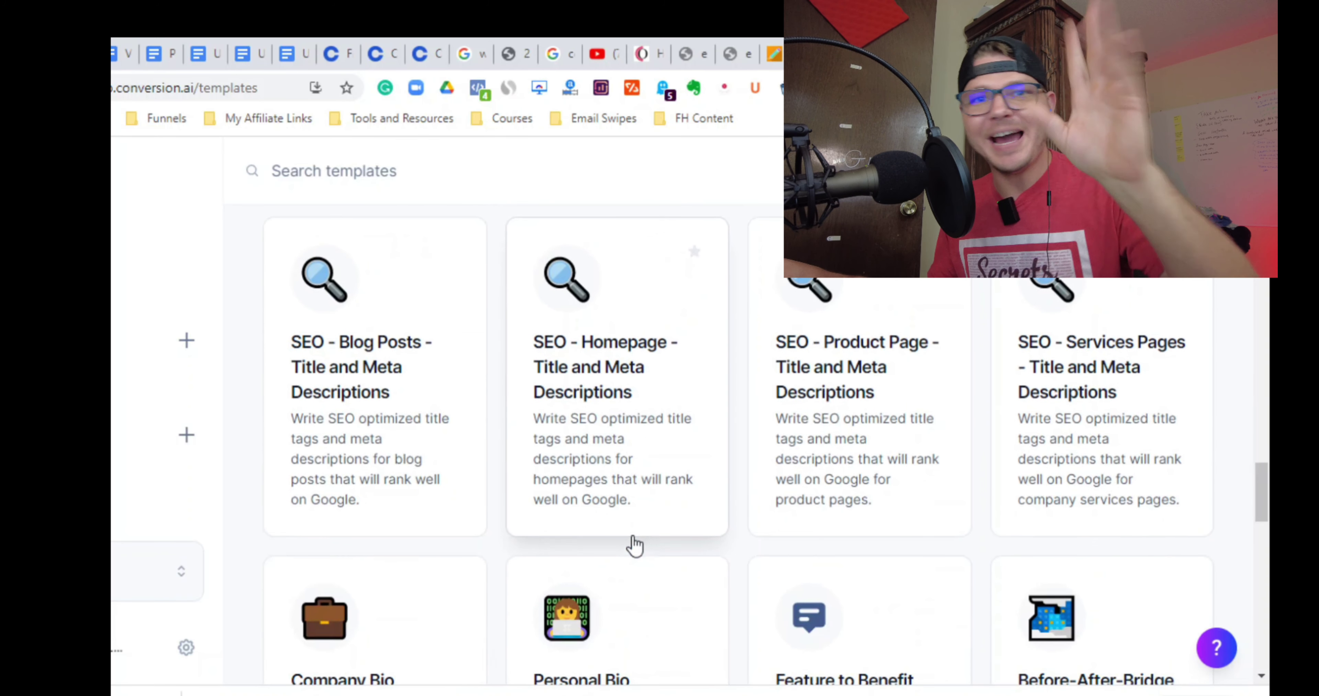
scroll(640, 543, "down", 5)
scroll(638, 546, "down", 14)
scroll(630, 547, "up", 5)
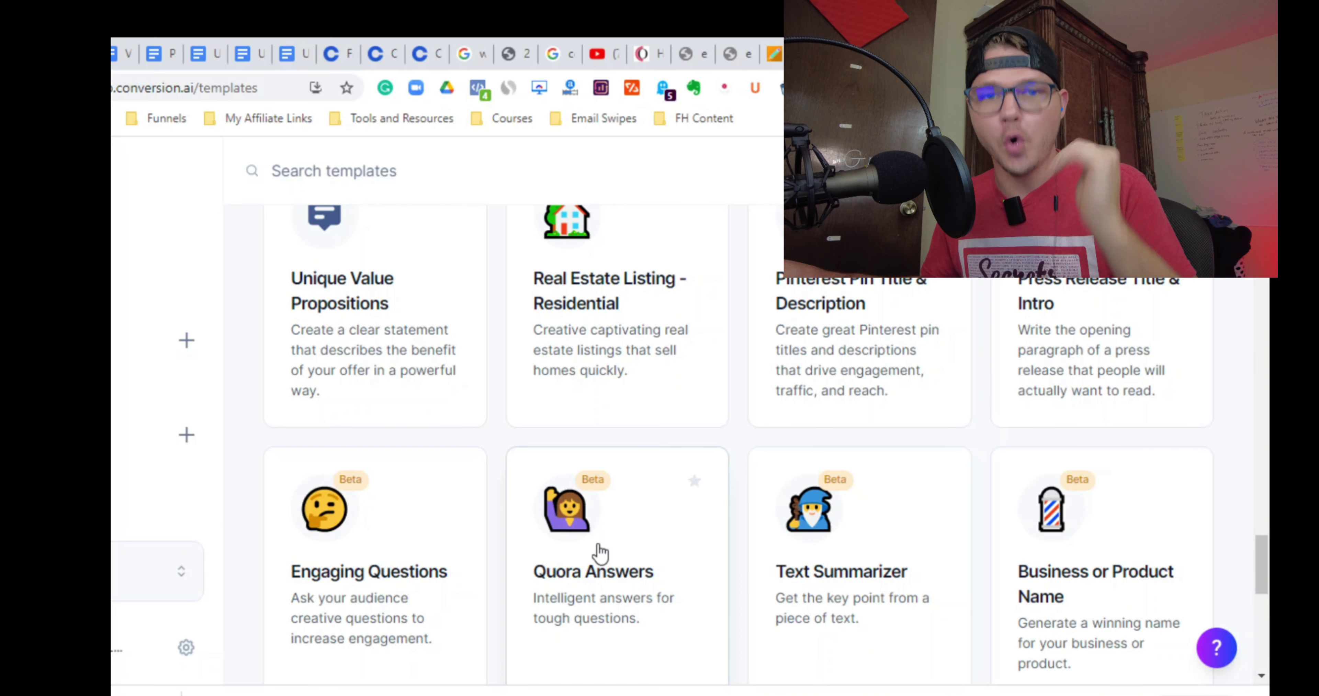
scroll(814, 527, "up", 5)
left_click(846, 595)
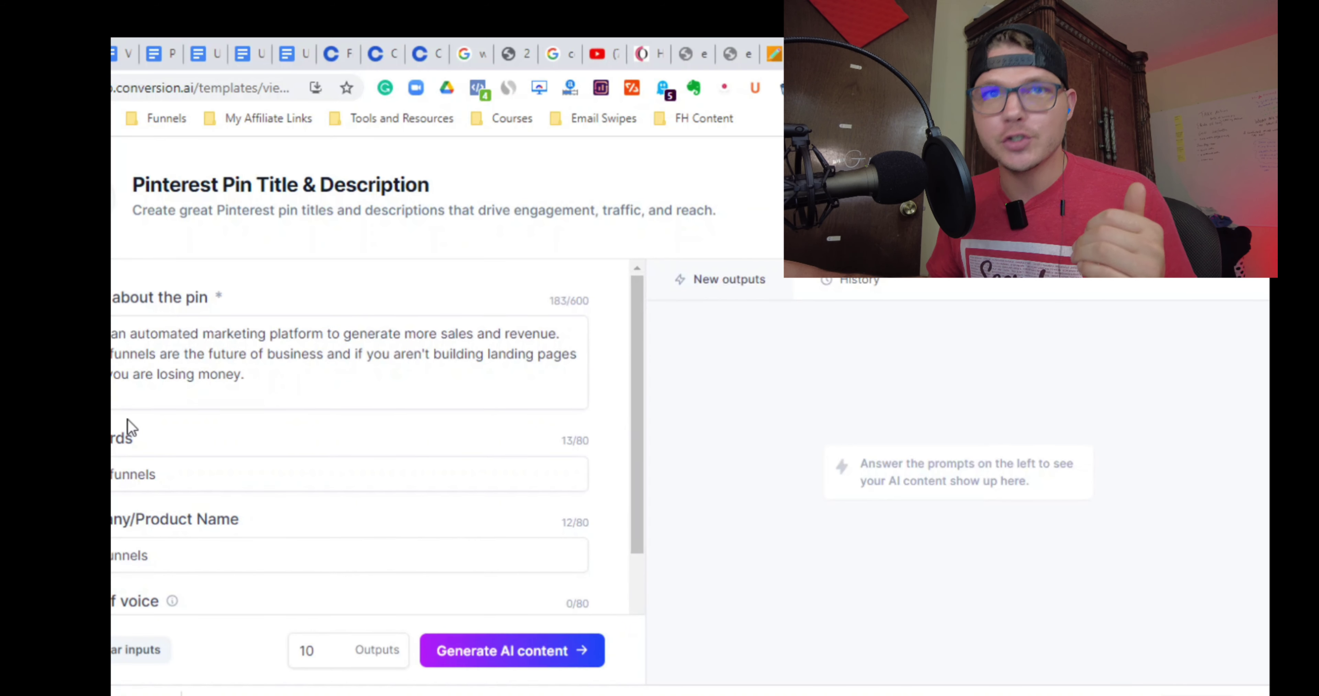
- Generate and review a batch of Pinterest pin titles and descriptions, then go to Documents
scroll(220, 409, "down", 3)
scroll(348, 465, "up", 3)
left_click(484, 656)
scroll(163, 543, "down", 3)
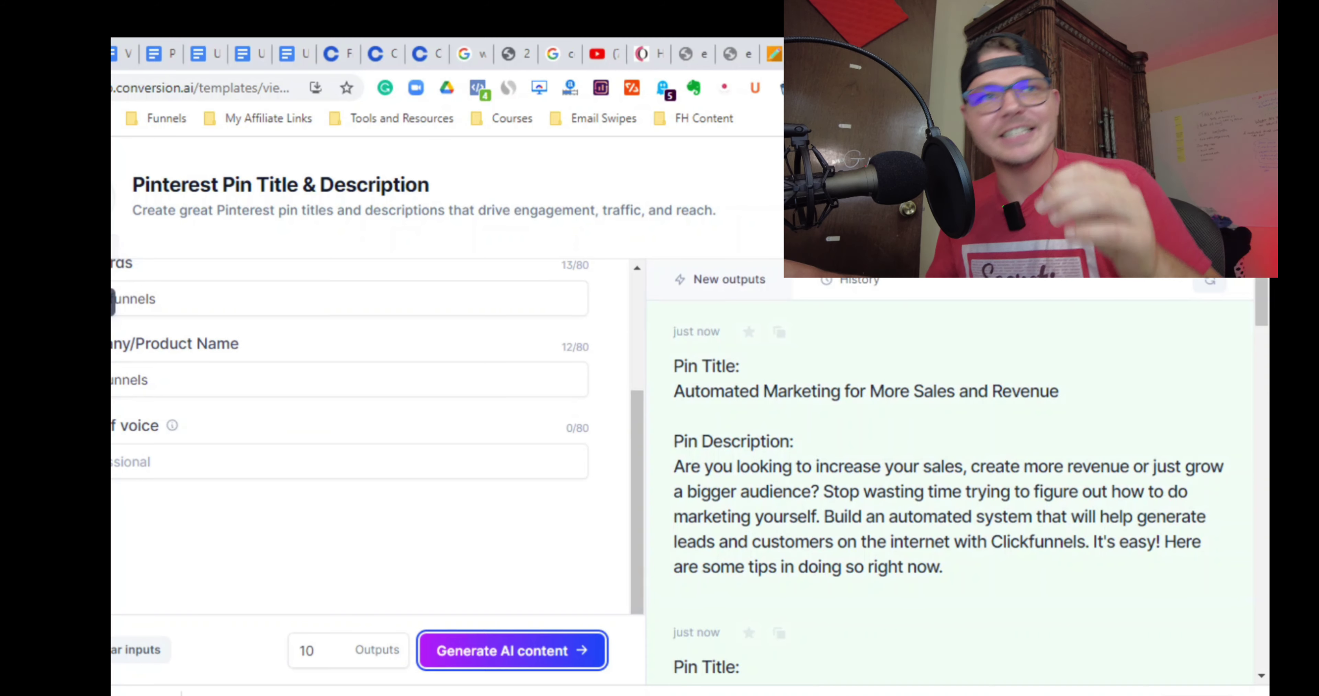
scroll(798, 480, "down", 20)
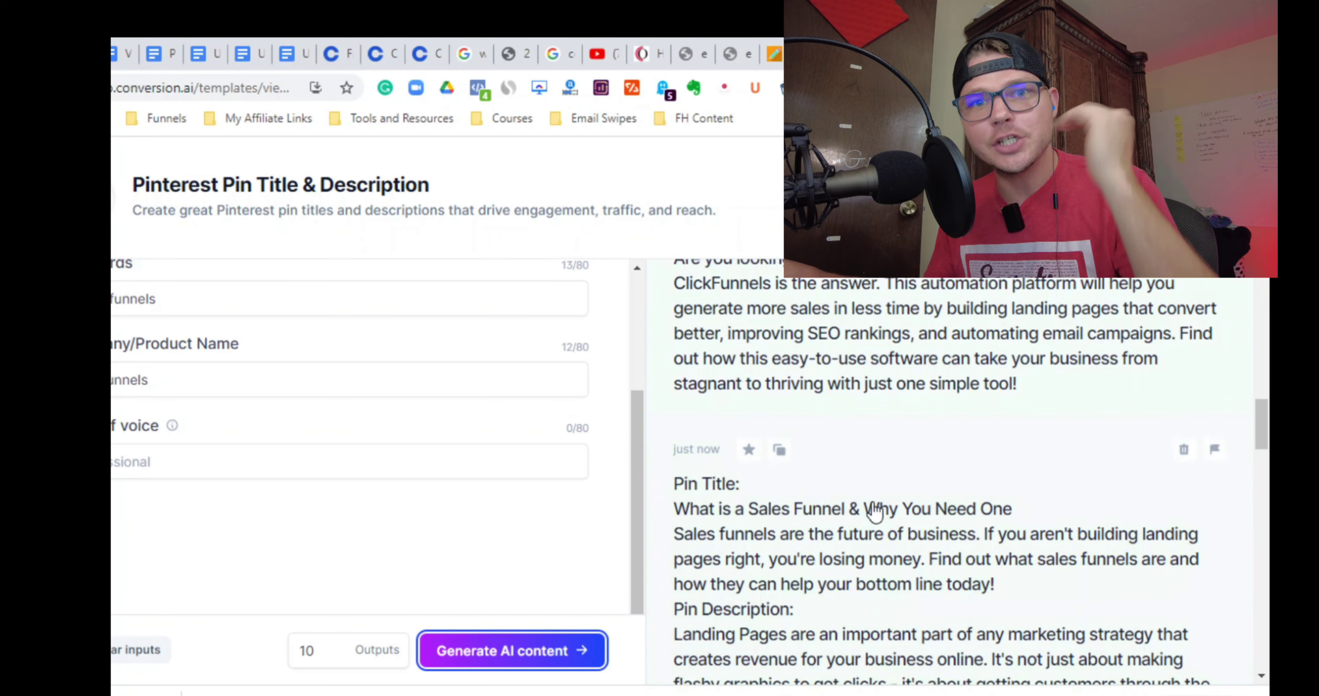
scroll(834, 514, "down", 4)
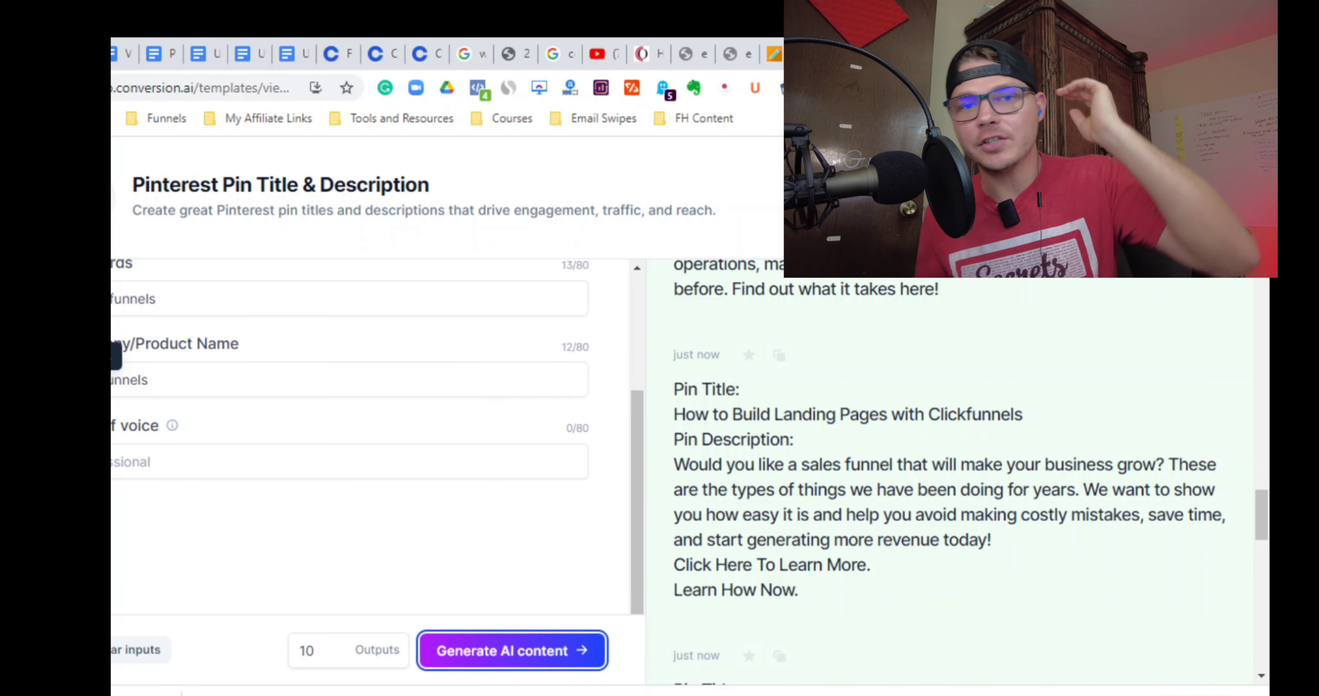
left_click(113, 341)
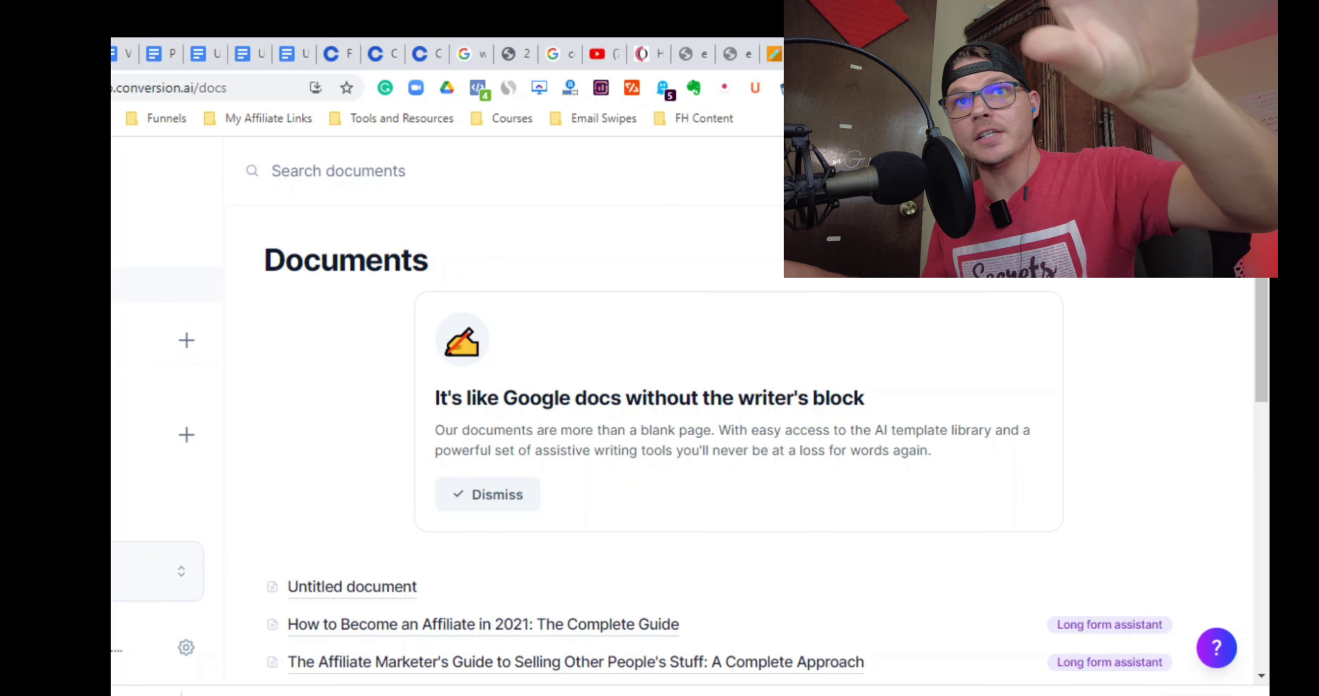
- Browse the Jarvis Templates library cards, then return to the Google Docs course outline
left_click(116, 284)
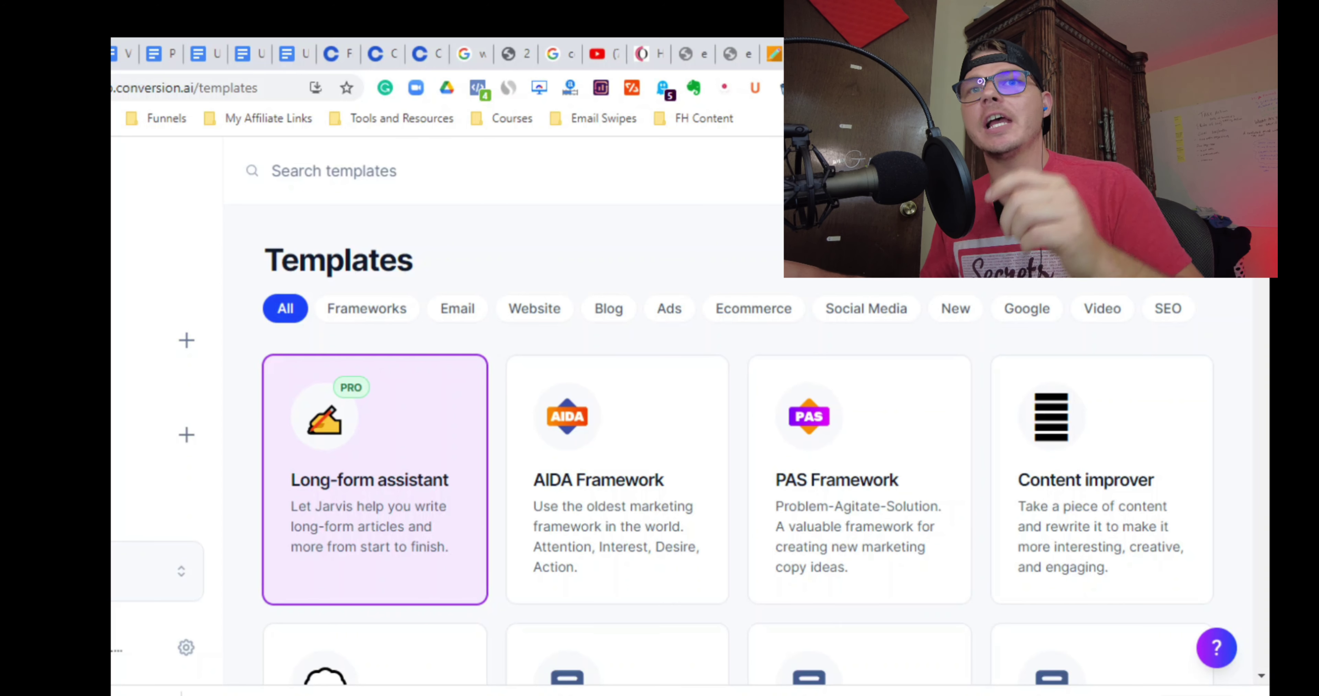
scroll(808, 665, "down", 1)
scroll(808, 666, "down", 1)
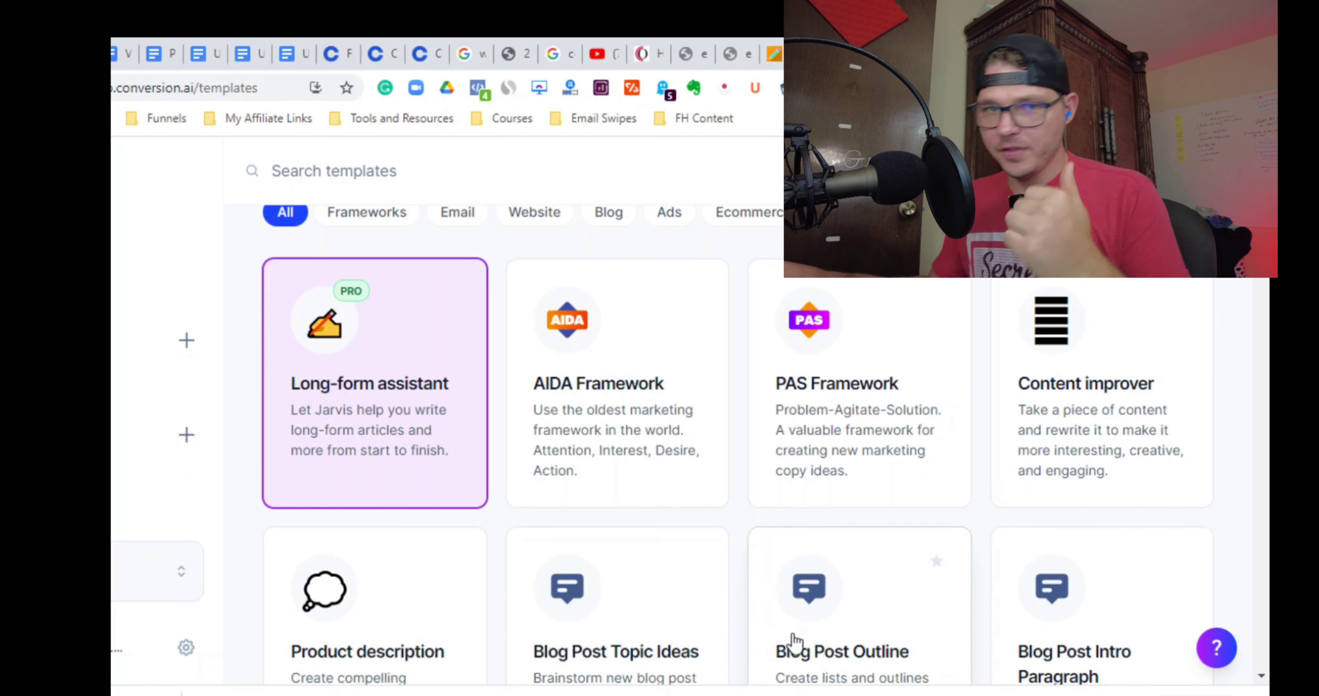
scroll(791, 648, "down", 4)
scroll(533, 568, "down", 3)
scroll(605, 544, "down", 3)
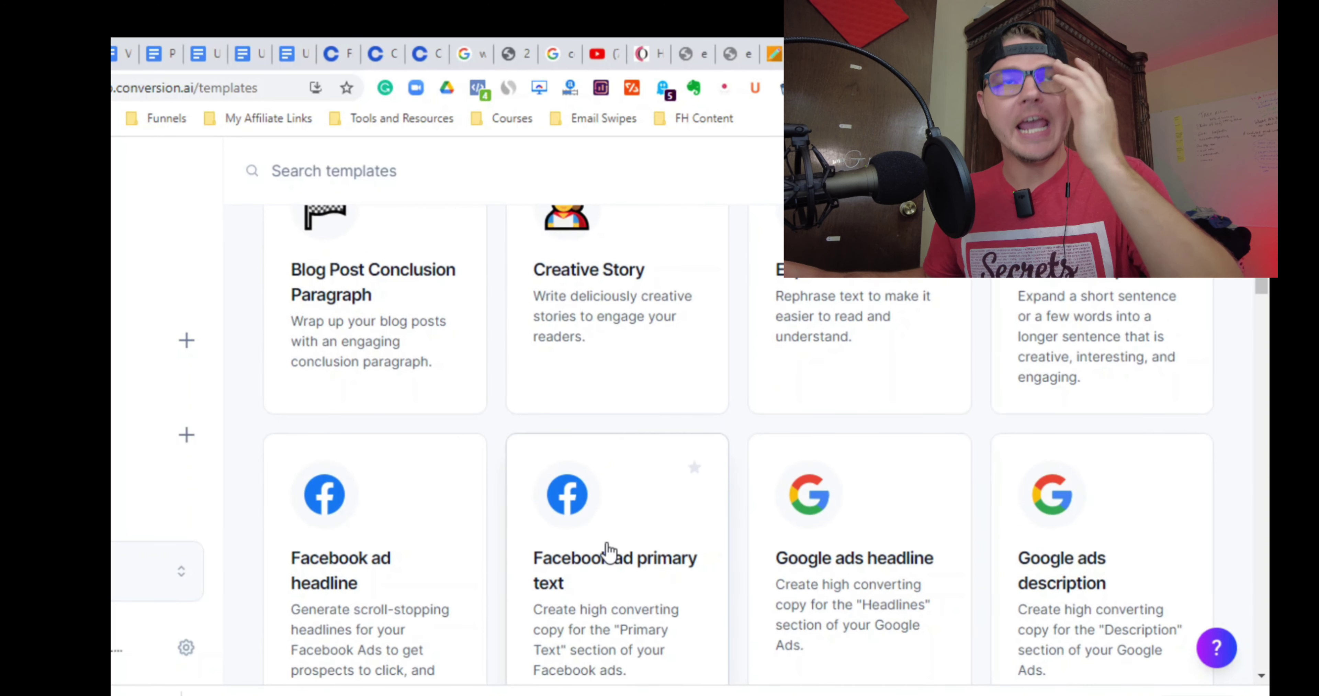
scroll(606, 550, "down", 3)
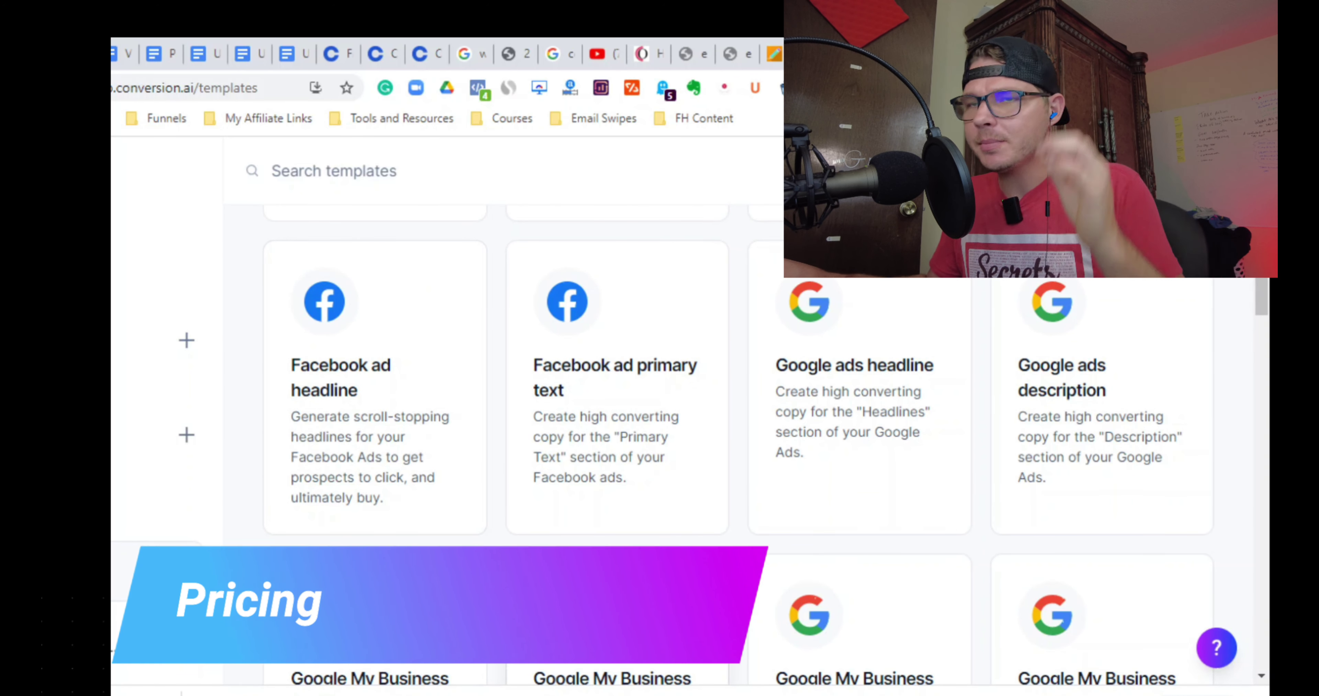
scroll(528, 568, "down", 2)
scroll(637, 495, "down", 1)
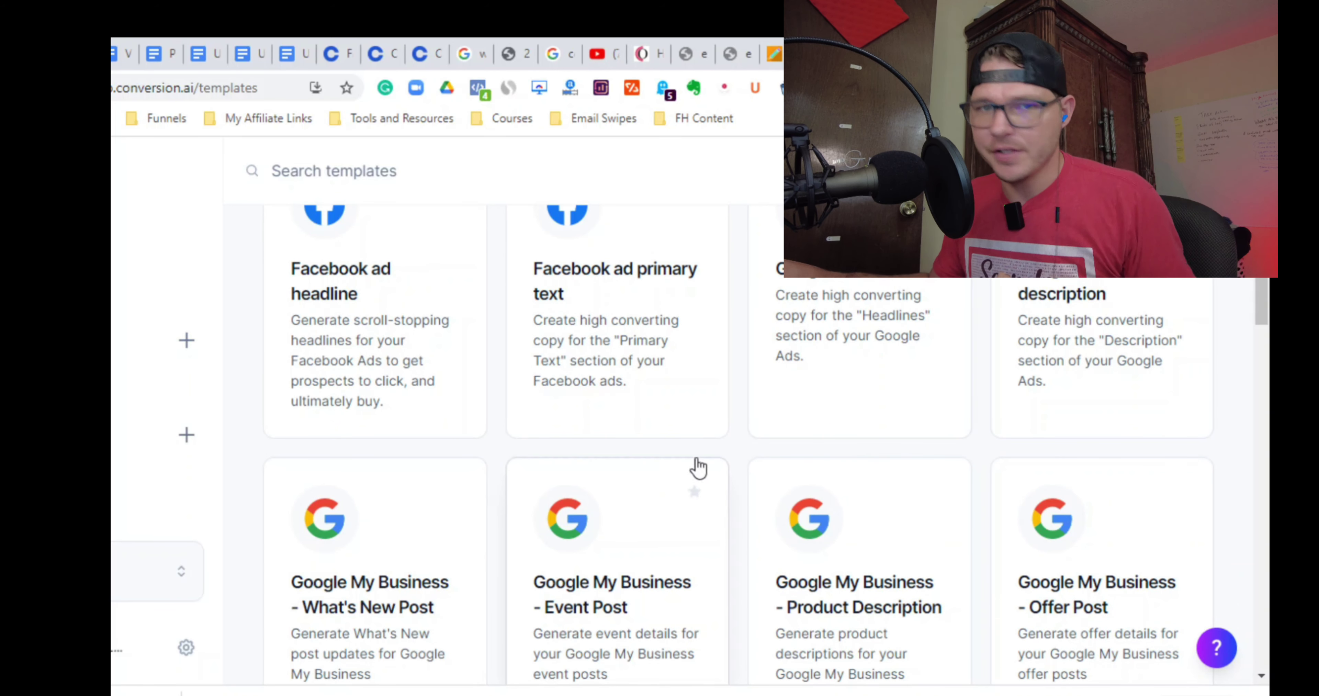
scroll(751, 449, "down", 3)
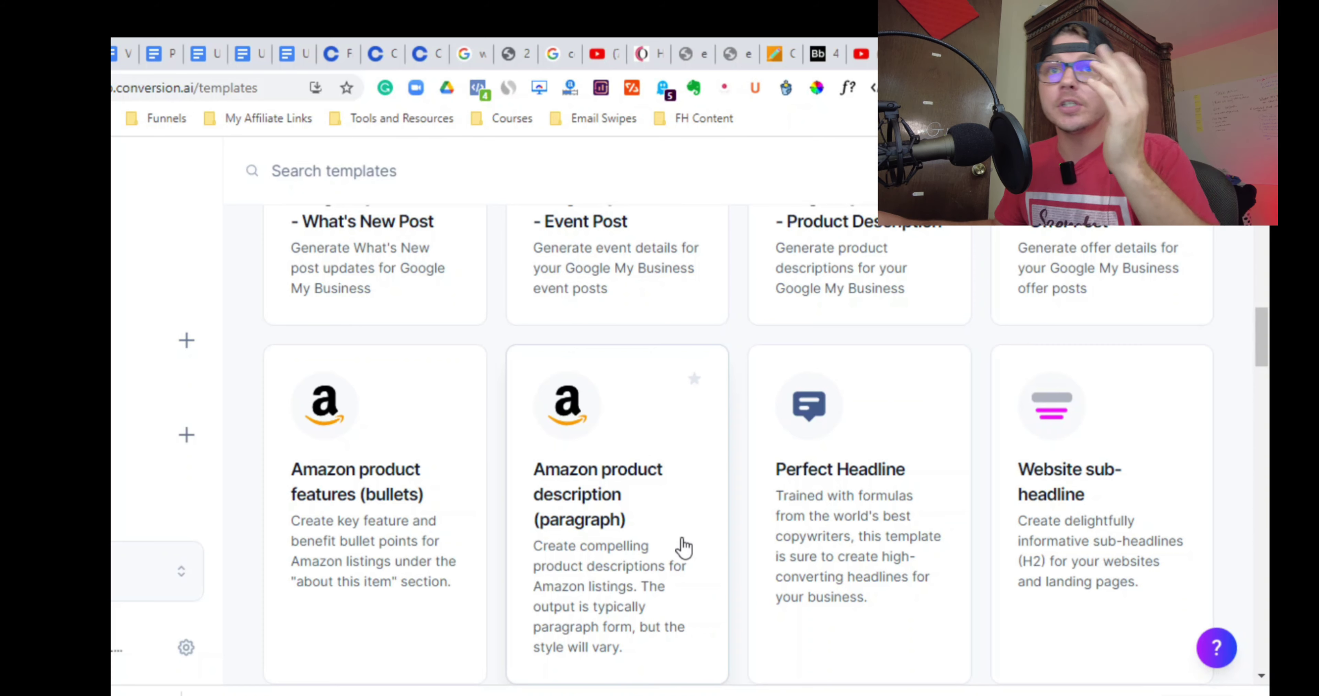
scroll(666, 532, "down", 5)
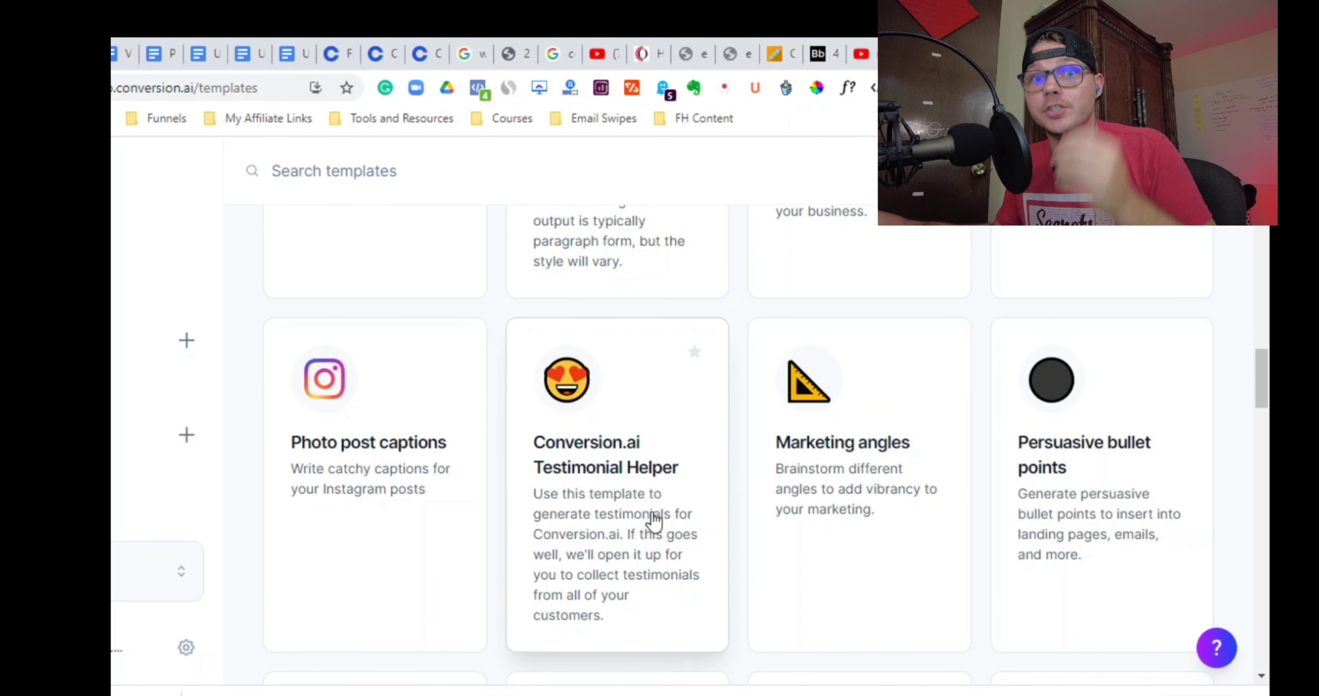
scroll(657, 527, "down", 2)
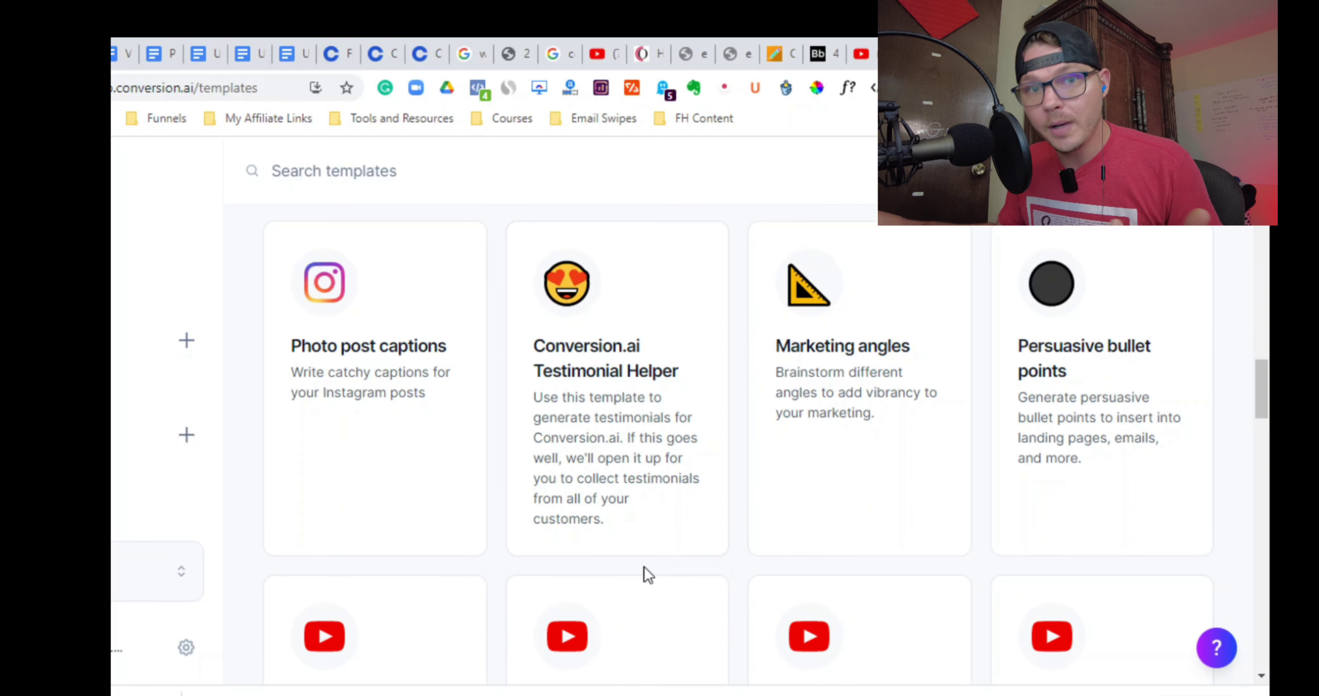
scroll(608, 541, "down", 2)
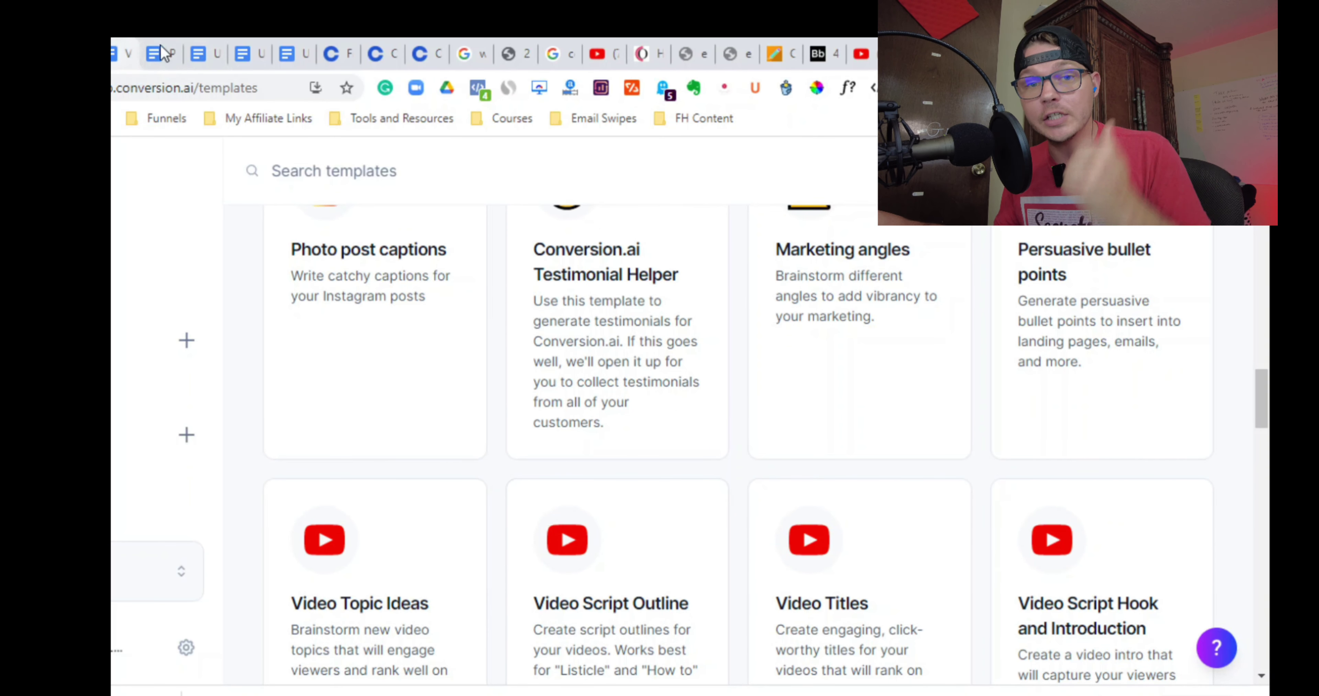
left_click(290, 54)
scroll(406, 491, "down", 4)
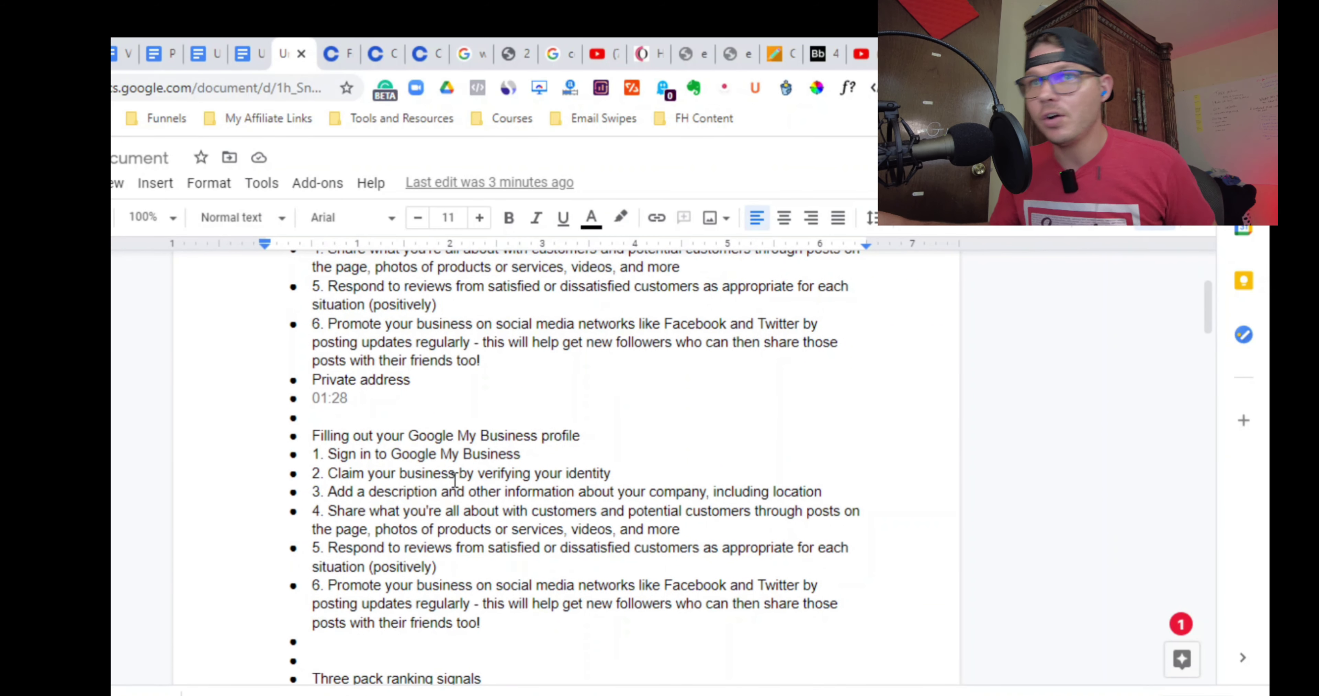
scroll(540, 464, "down", 4)
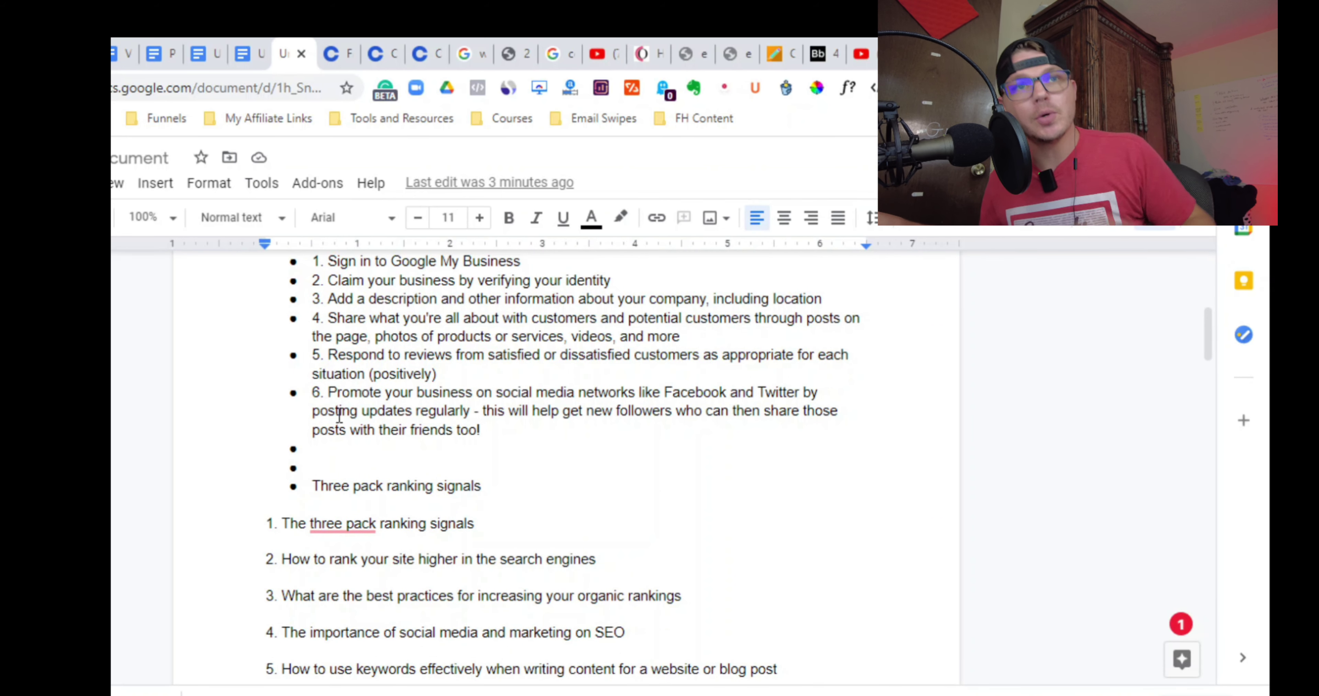
scroll(414, 421, "down", 8)
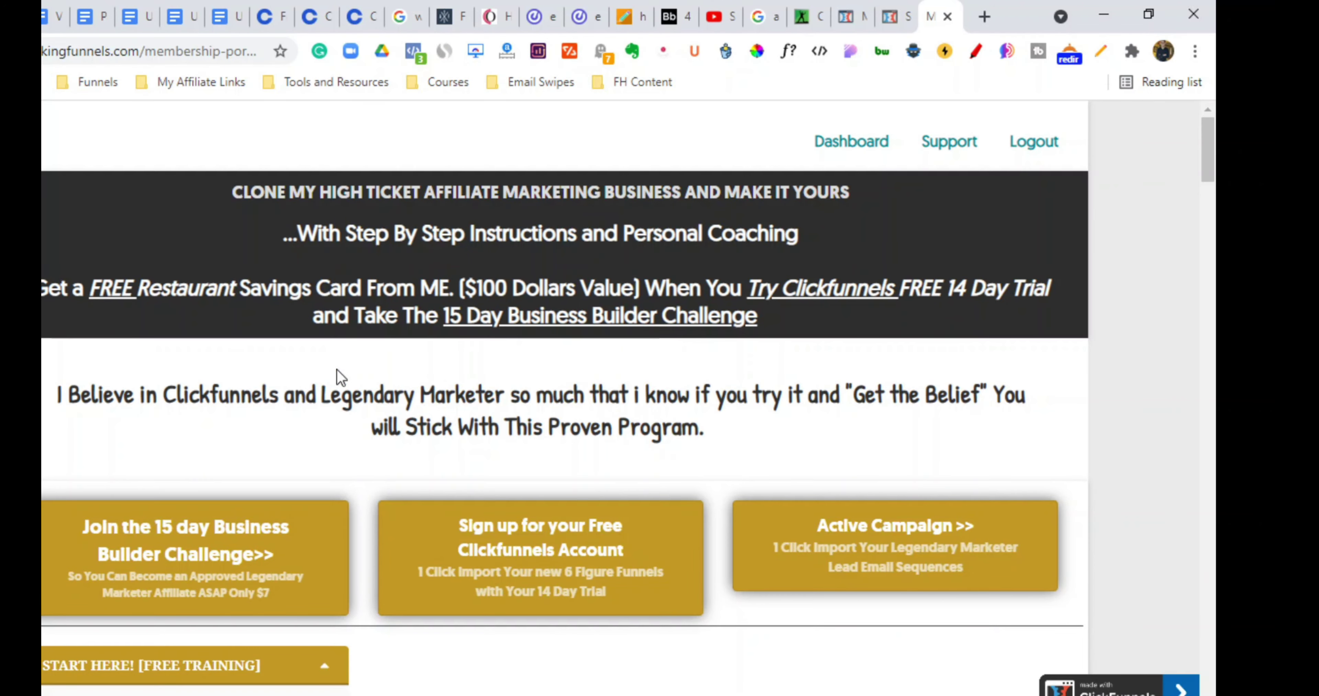
- Scroll through the ClickFunnels membership page's list of training lessons
scroll(318, 371, "down", 1)
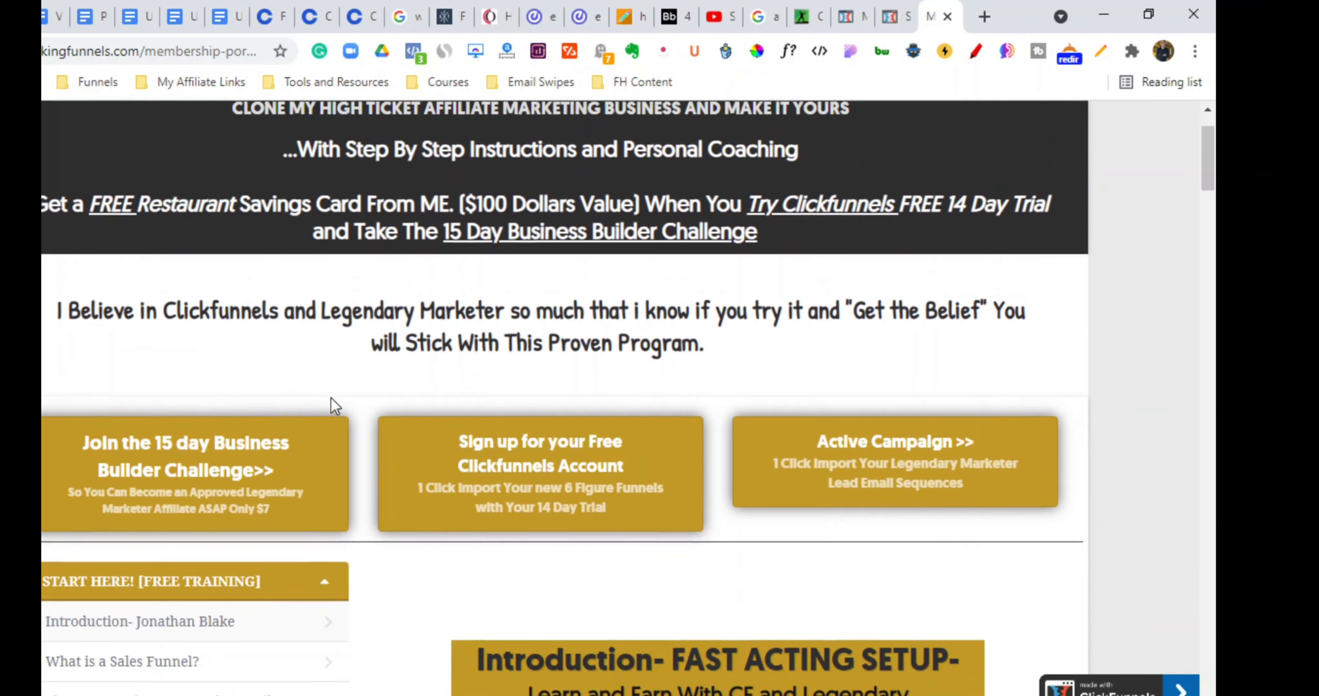
scroll(345, 452, "down", 4)
scroll(347, 461, "down", 8)
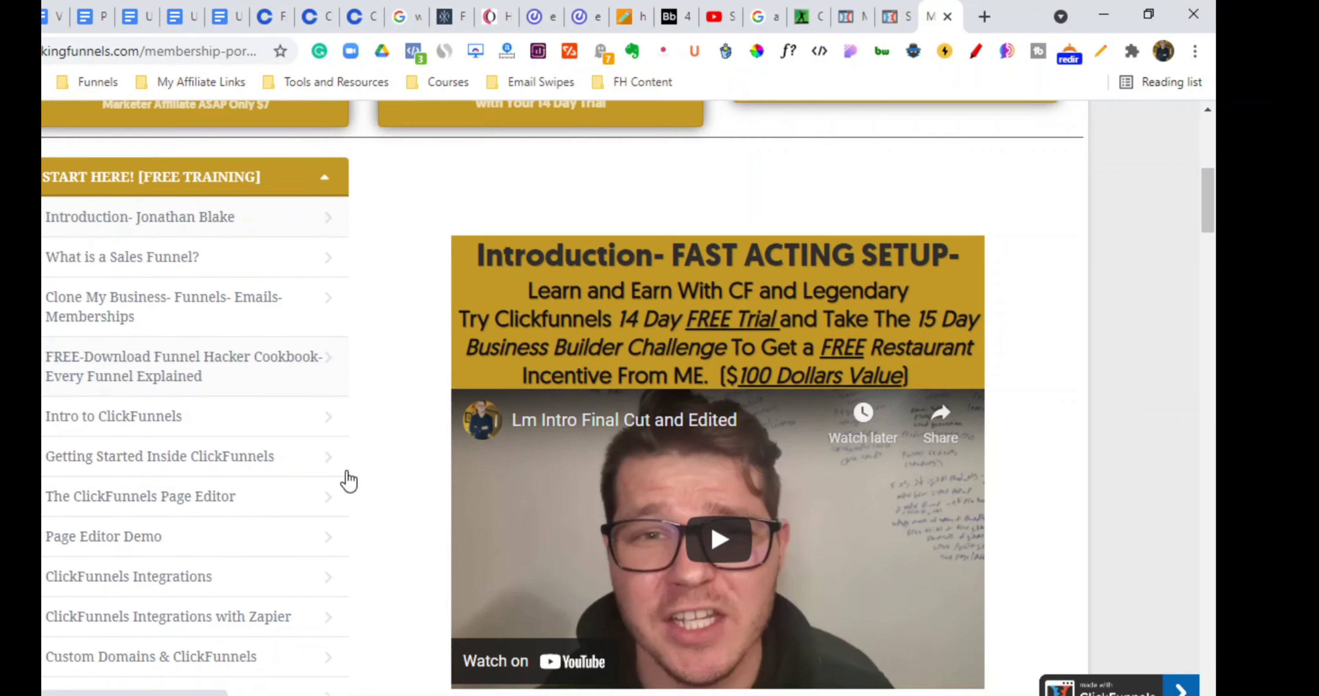
scroll(348, 487, "down", 16)
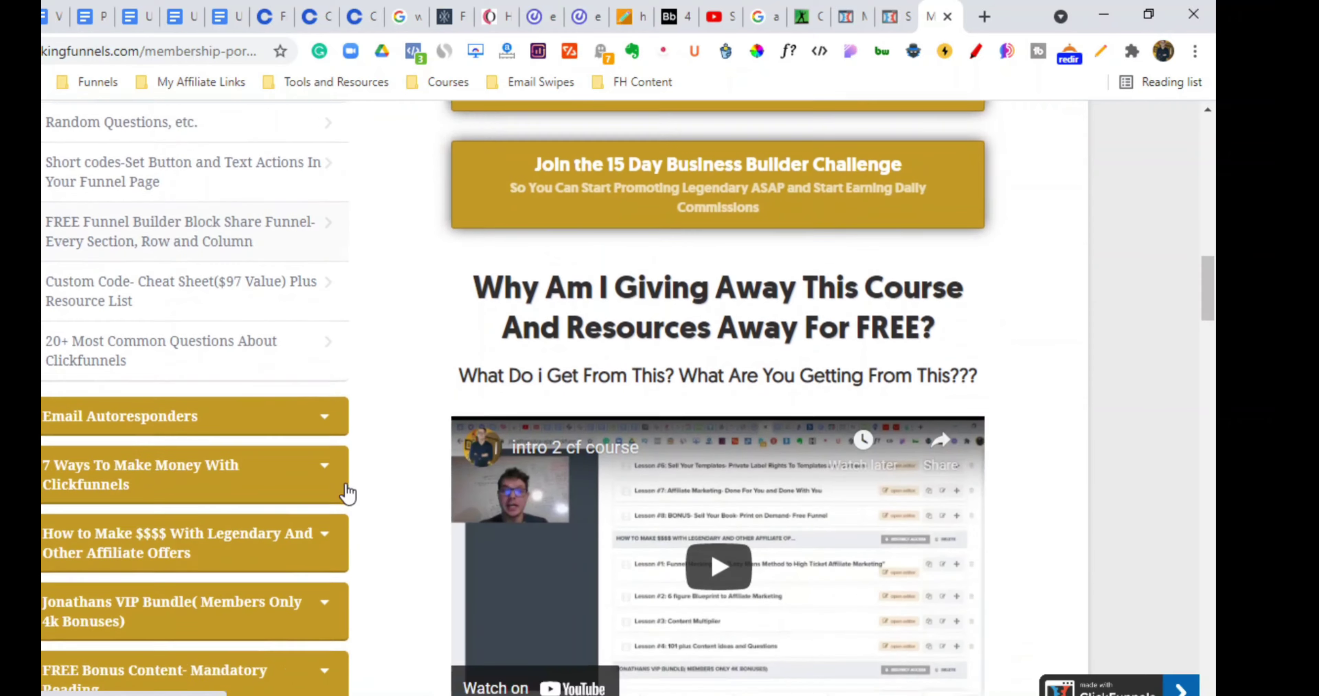
scroll(347, 493, "up", 9)
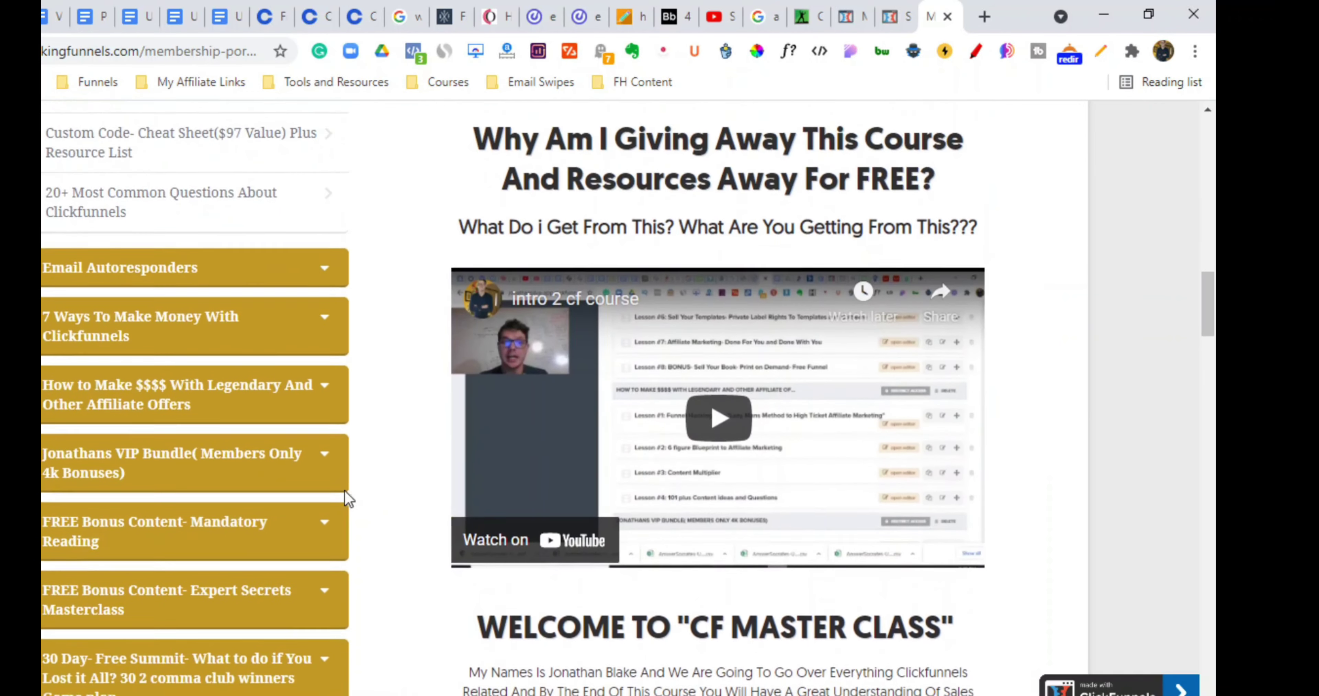
scroll(348, 494, "down", 20)
scroll(345, 499, "down", 20)
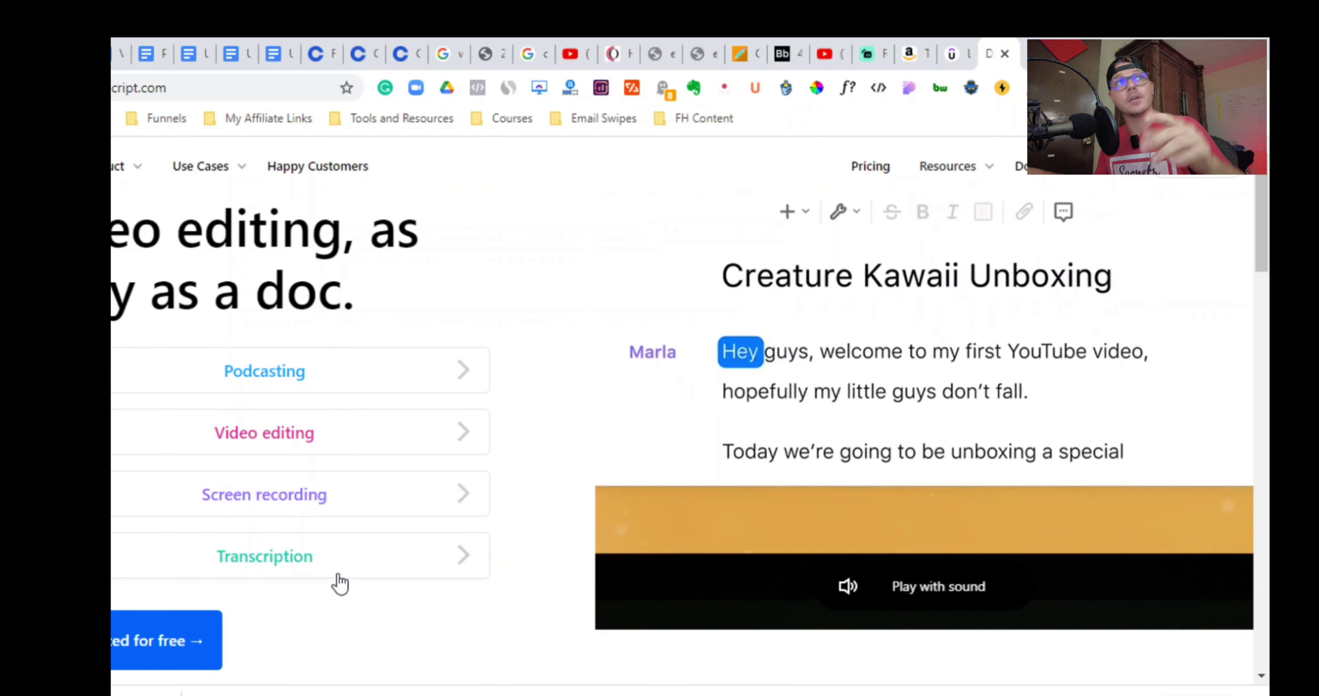
- Scroll down and back up on the Descript homepage
scroll(518, 515, "down", 5)
scroll(1045, 517, "up", 5)
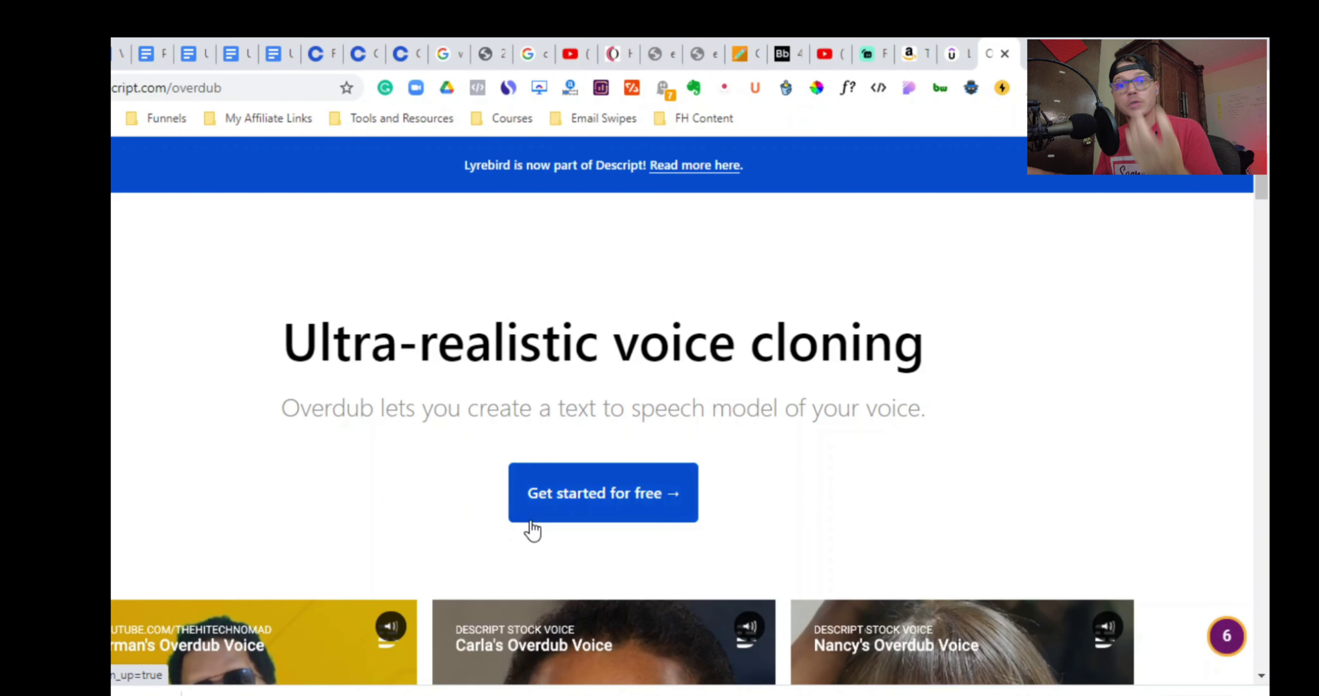
- Pause Carla's and the yellow Overdub voice sample videos
scroll(533, 529, "down", 6)
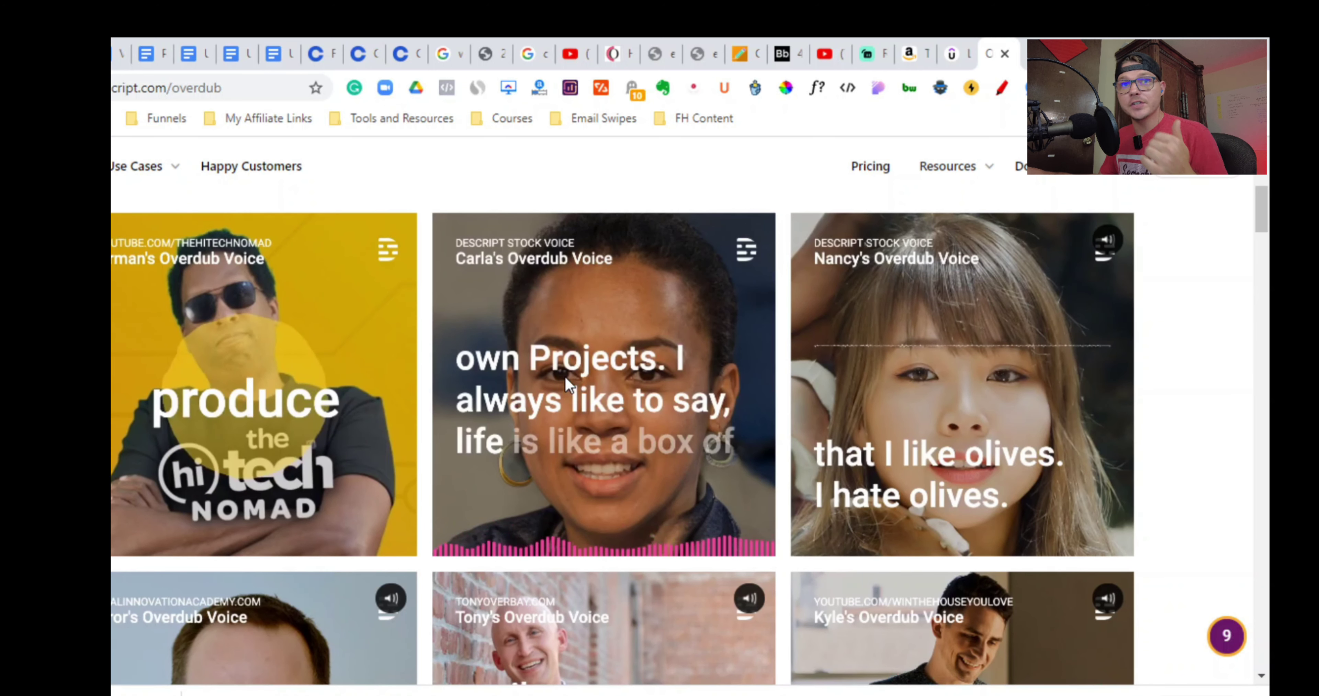
left_click(546, 358)
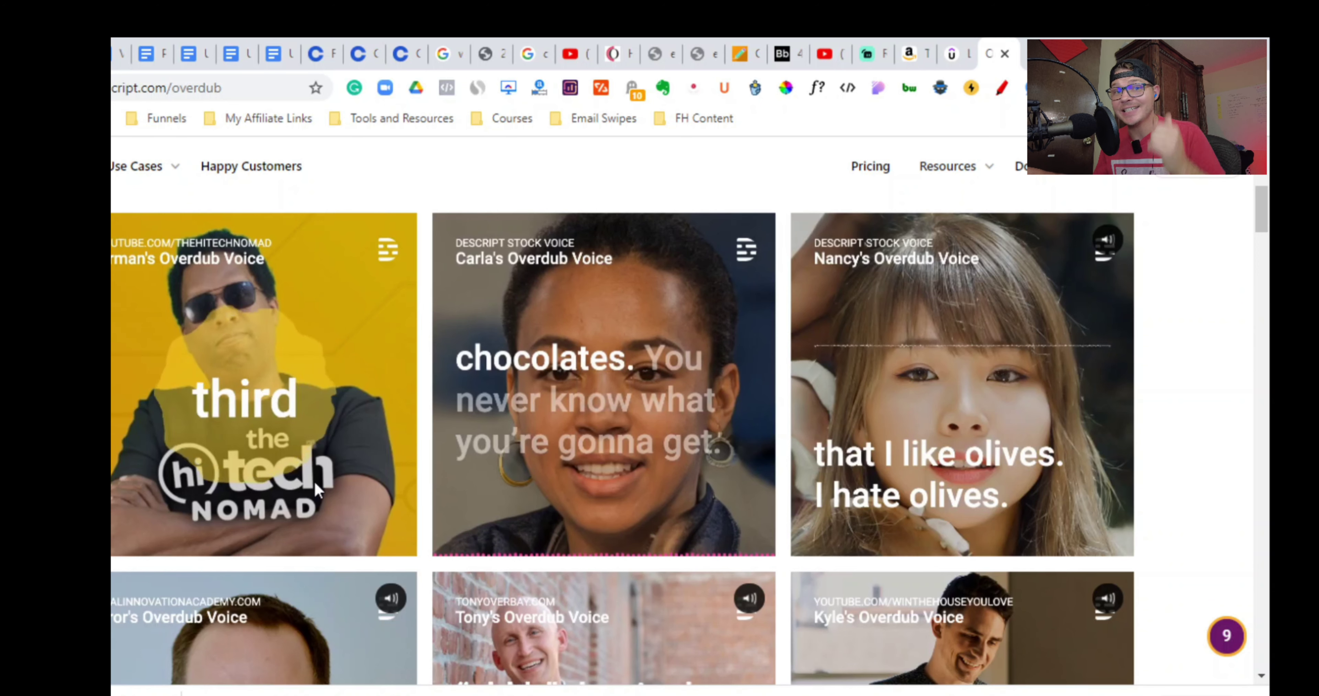
left_click(309, 353)
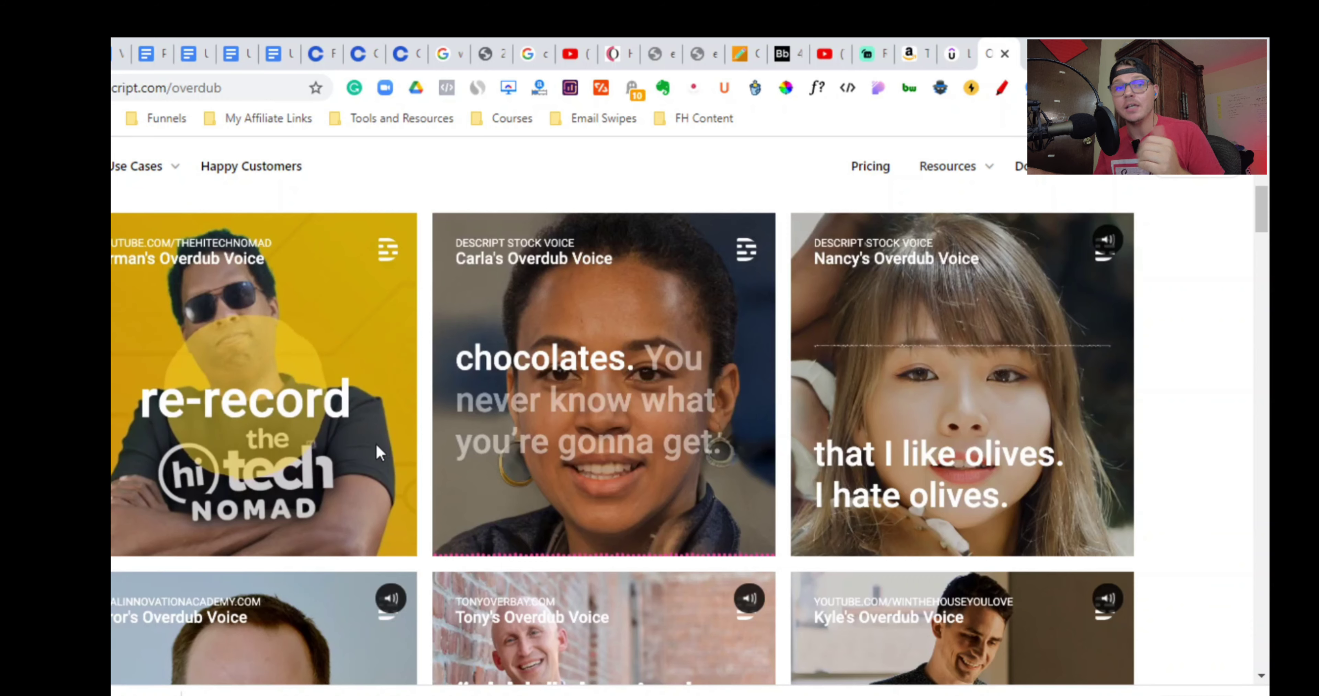
- Scroll down to the Multitrack Editing demo fixing the words 'try messing'
scroll(428, 483, "down", 15)
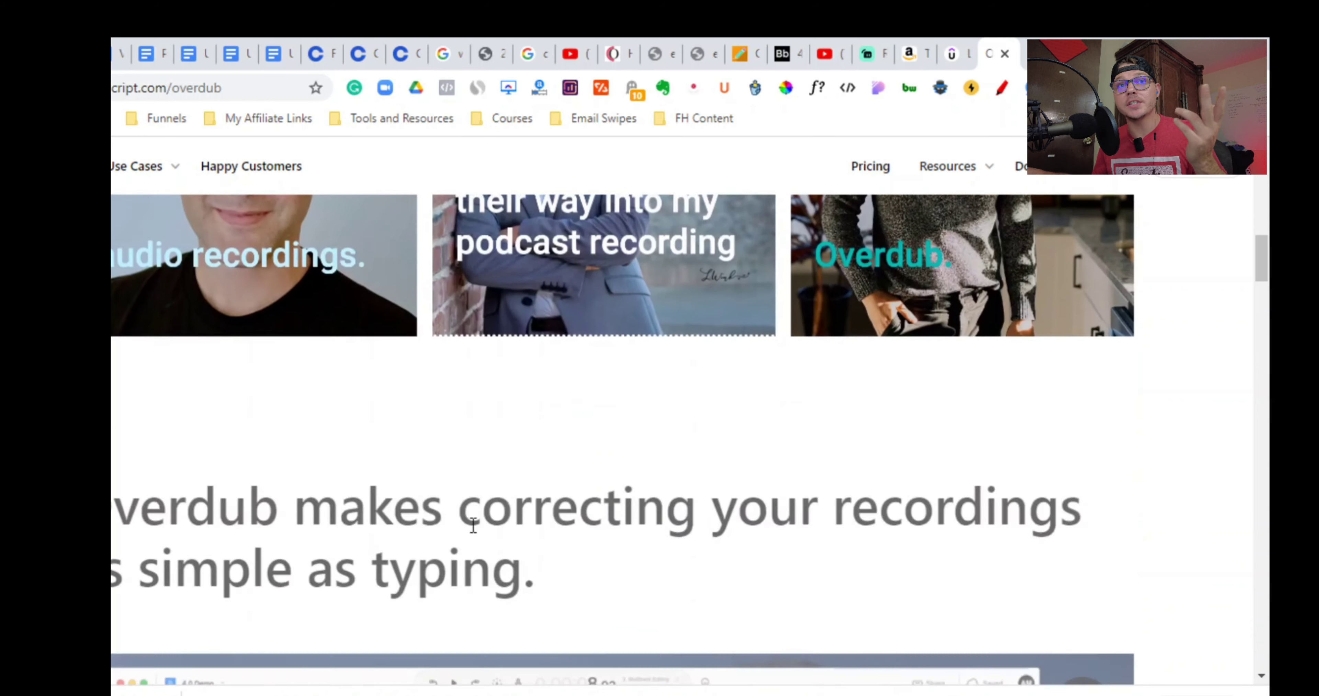
scroll(461, 545, "down", 2)
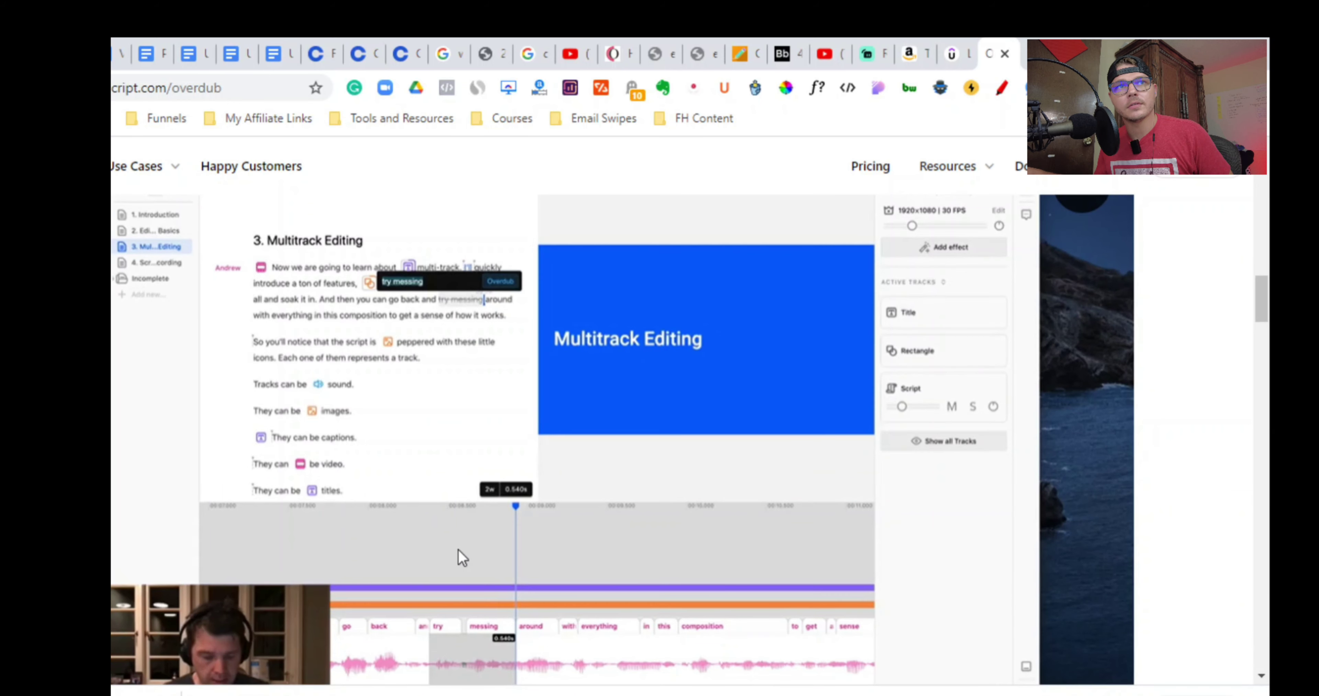
scroll(458, 549, "up", 15)
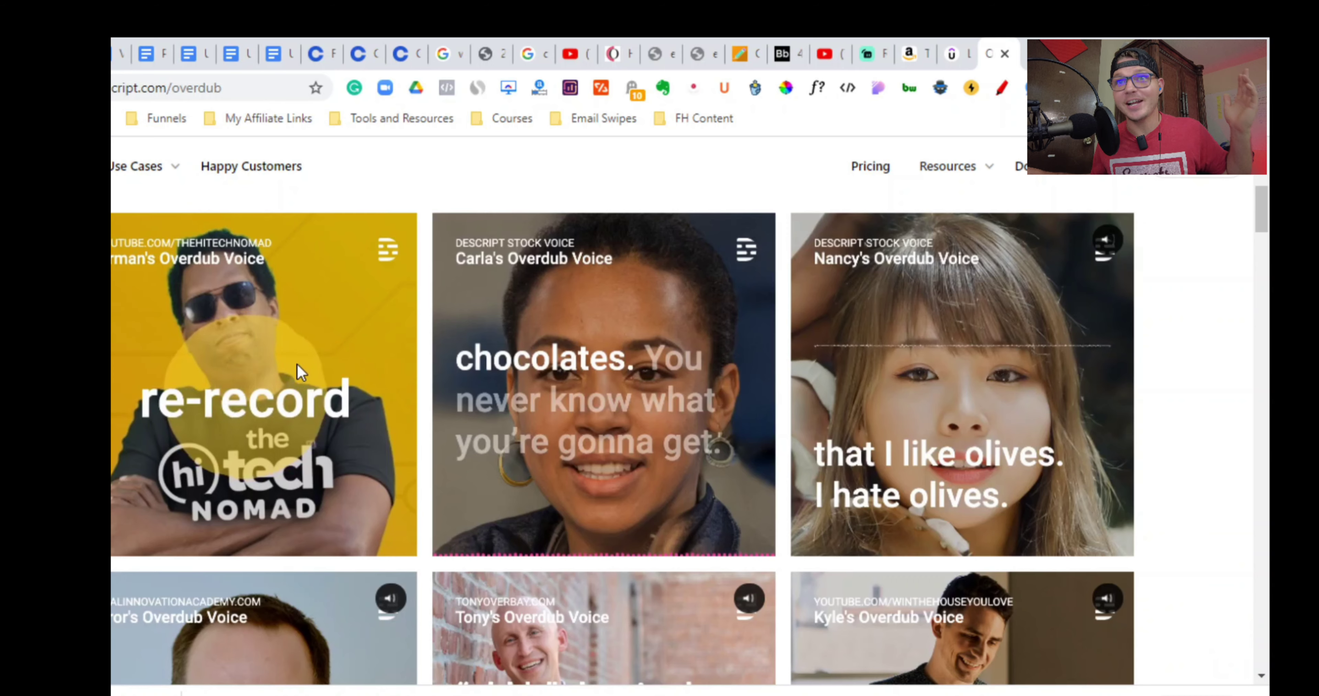
scroll(385, 479, "down", 15)
scroll(459, 545, "down", 2)
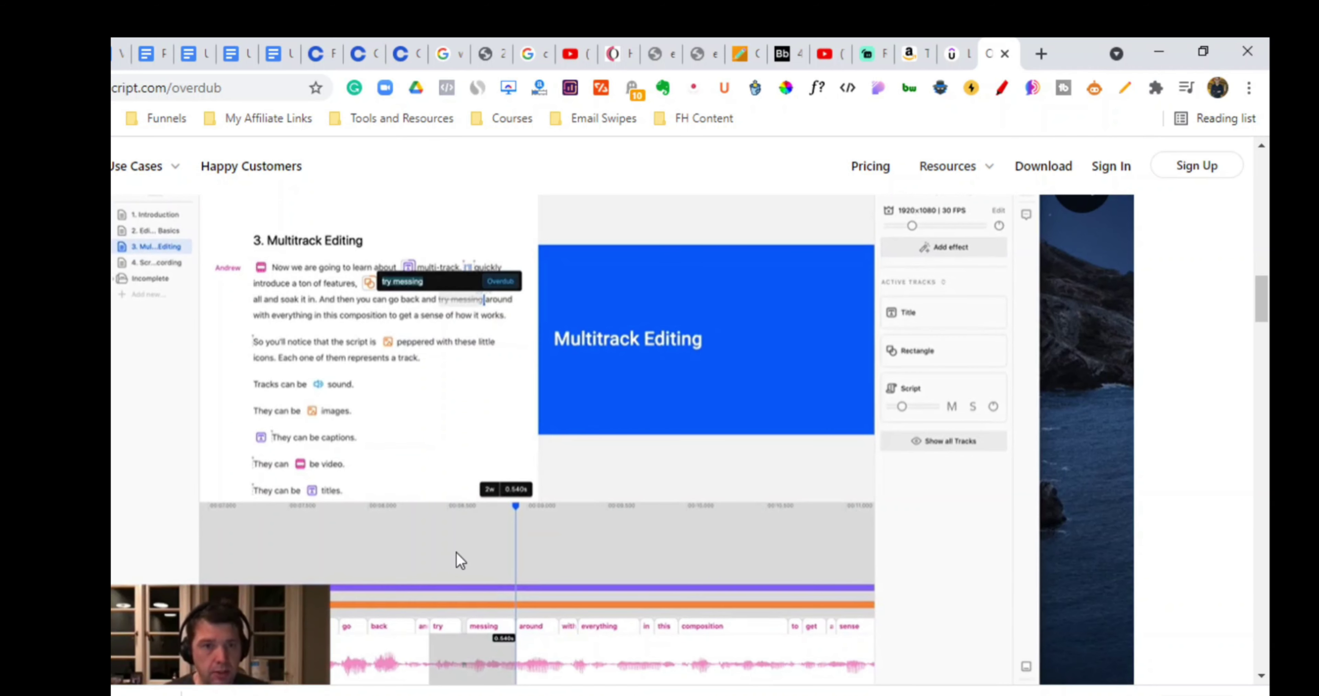